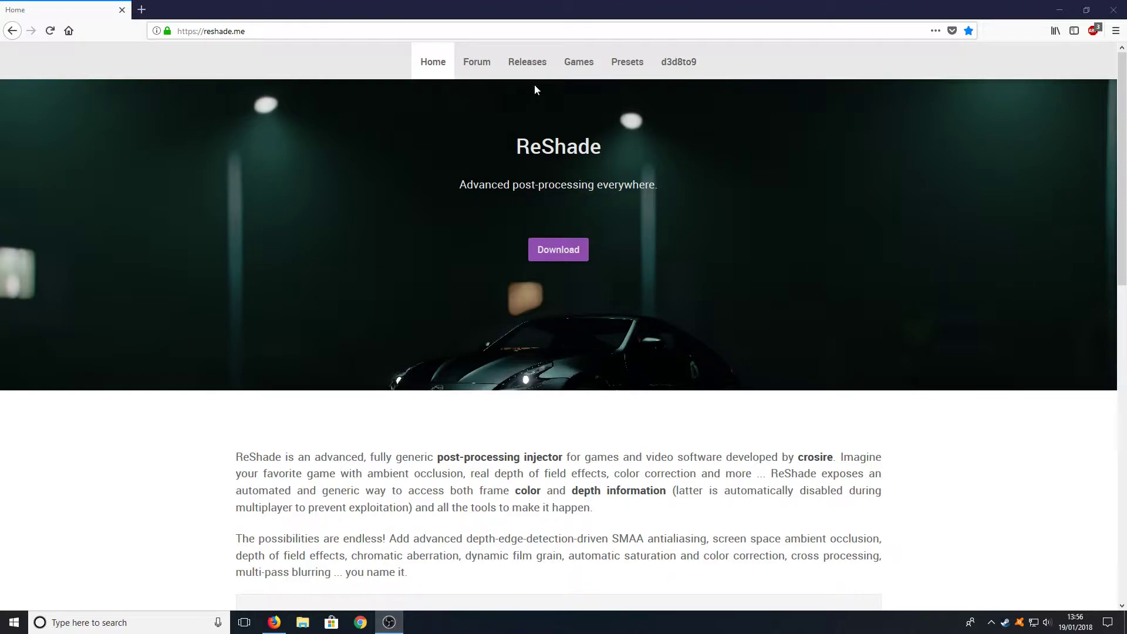
- Open the Games compatibility list on reshade.me and scroll through the table and back up
{"action": "left_click", "coordinate": [577, 67]}
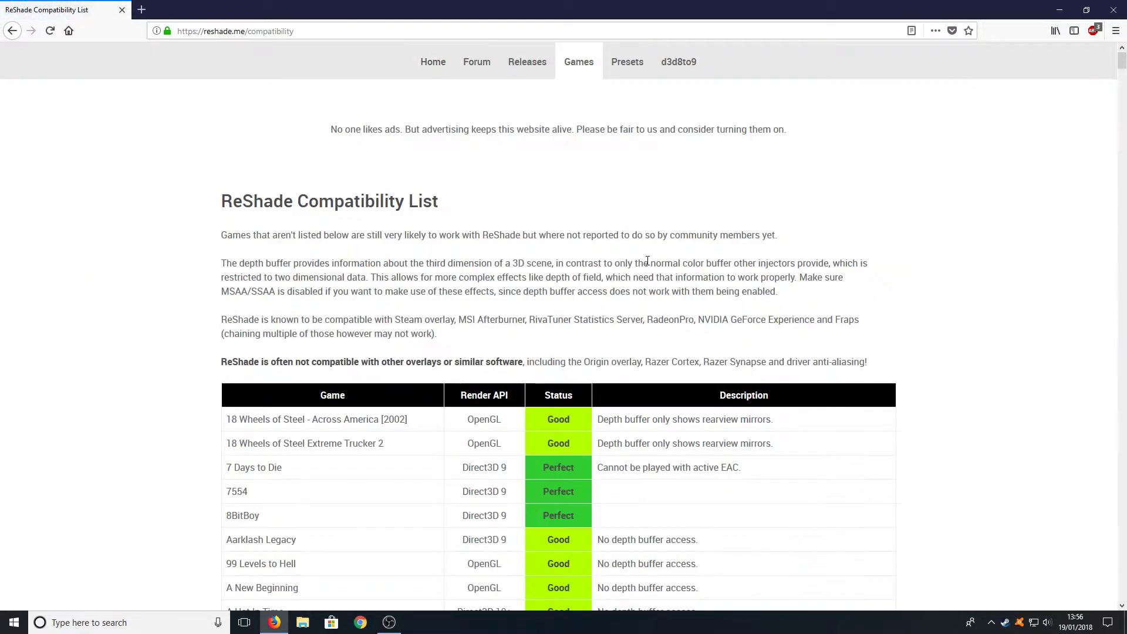
{"action": "scroll", "coordinate": [680, 273], "scroll_direction": "down", "scroll_amount": 1}
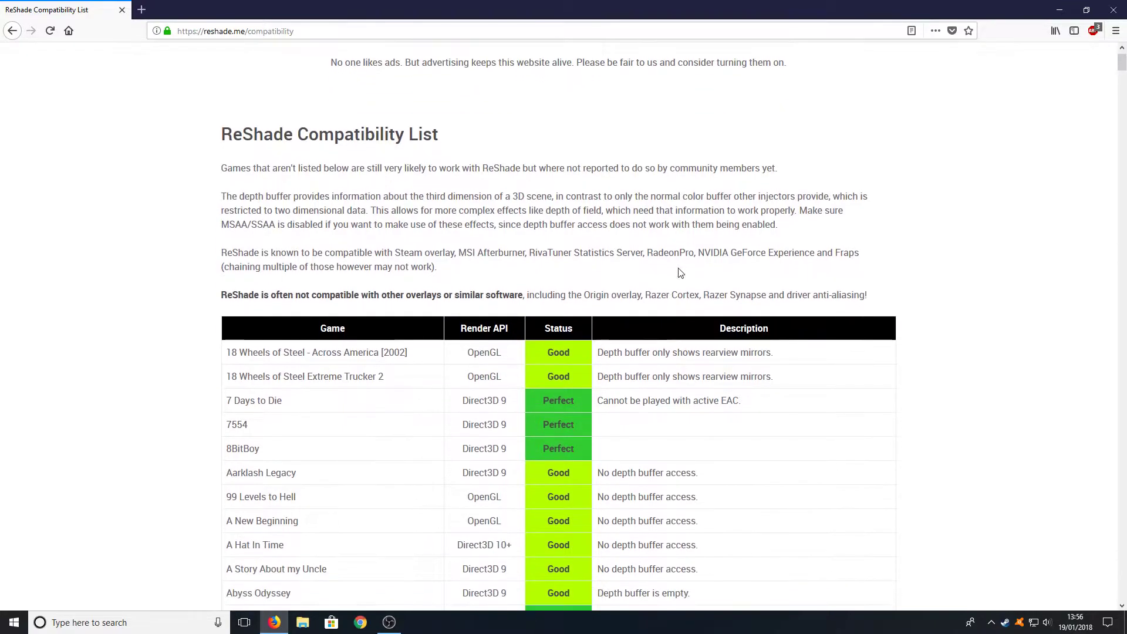
{"action": "scroll", "coordinate": [679, 273], "scroll_direction": "down", "scroll_amount": 3}
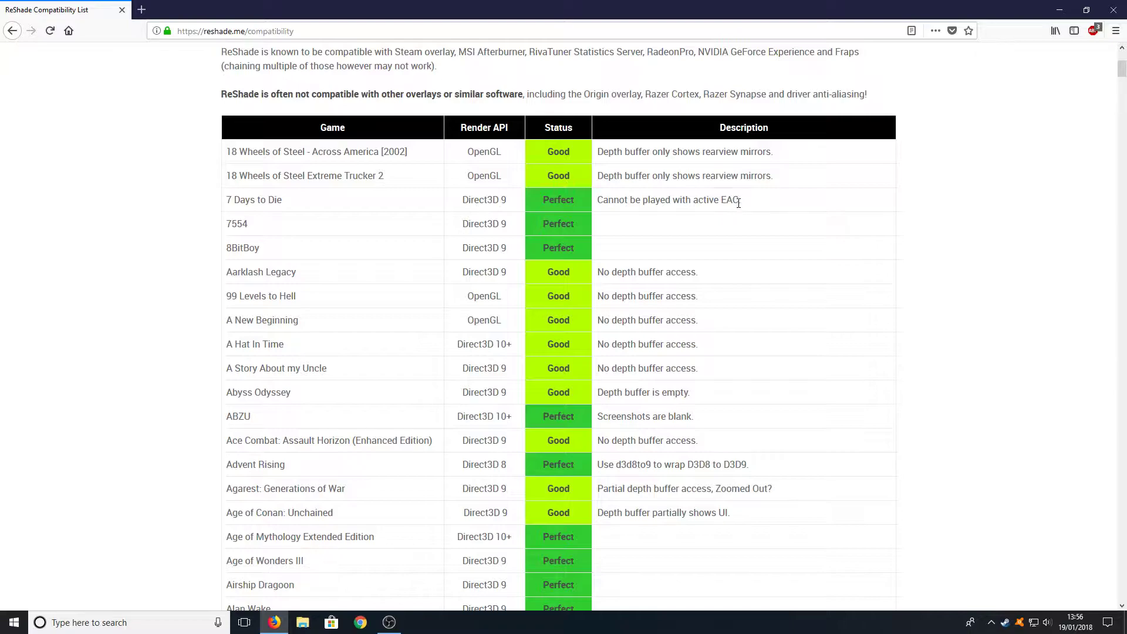
{"action": "scroll", "coordinate": [895, 434], "scroll_direction": "up", "scroll_amount": 5}
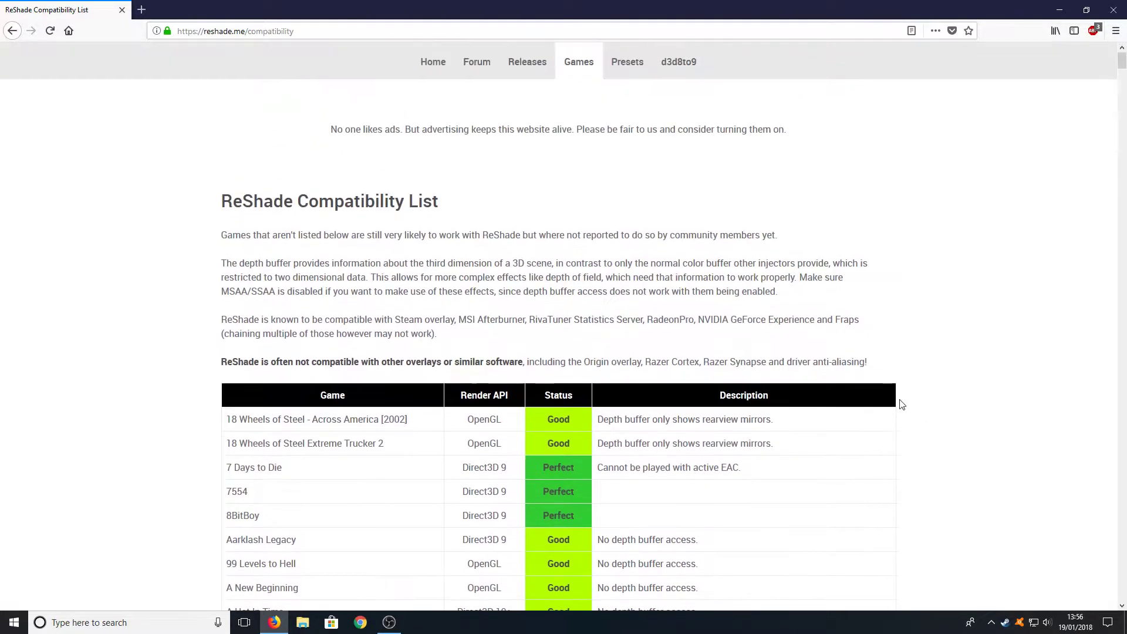
- Download ReShade_Setup_3.1.1.exe from the reshade.me Download section and launch it from Firefox's downloads
{"action": "left_click", "coordinate": [431, 66]}
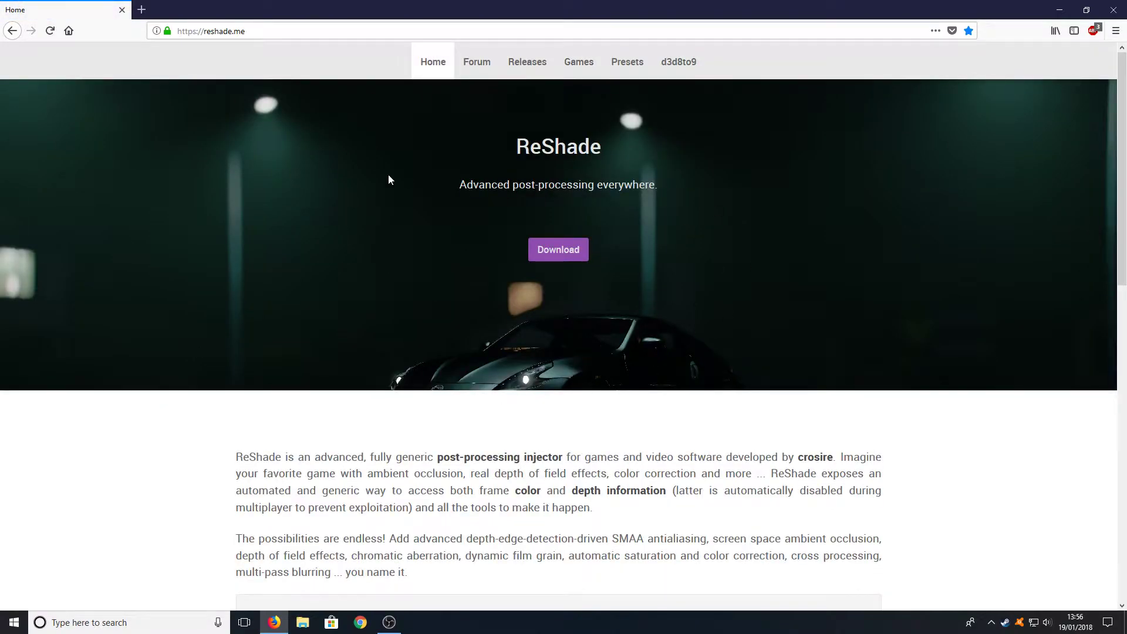
{"action": "left_click", "coordinate": [568, 253]}
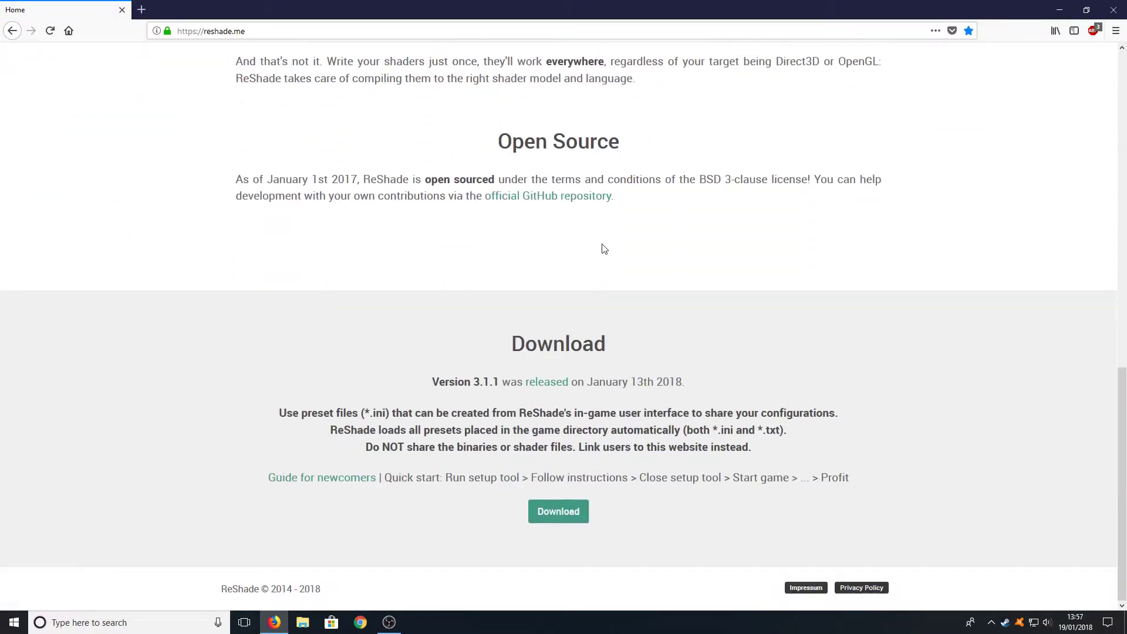
{"action": "left_click", "coordinate": [558, 511]}
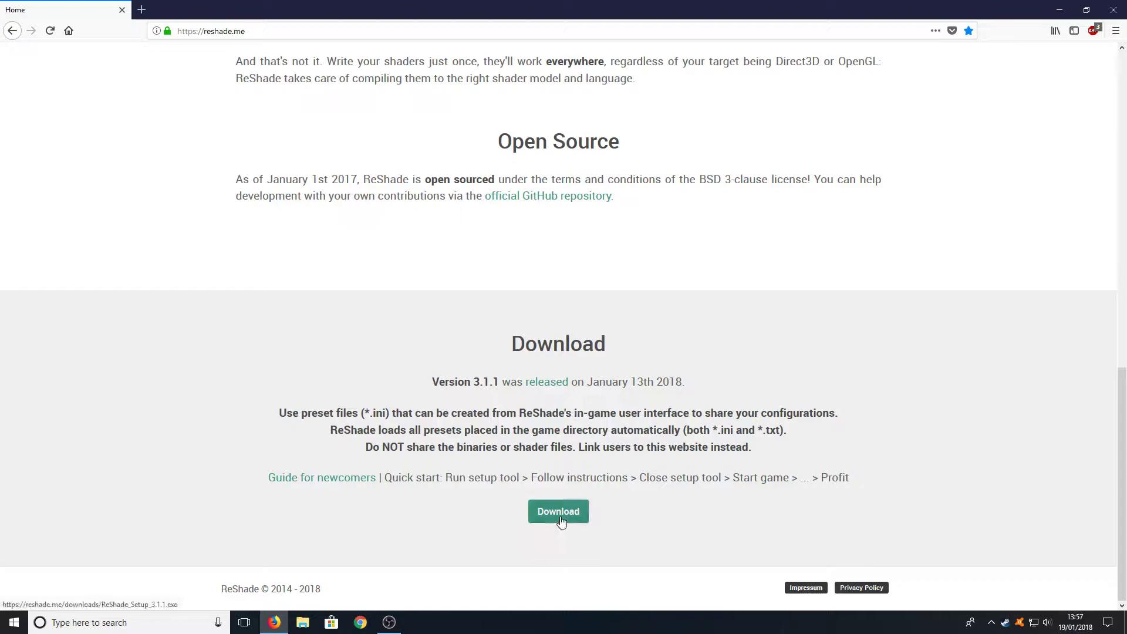
{"action": "left_click", "coordinate": [250, 127]}
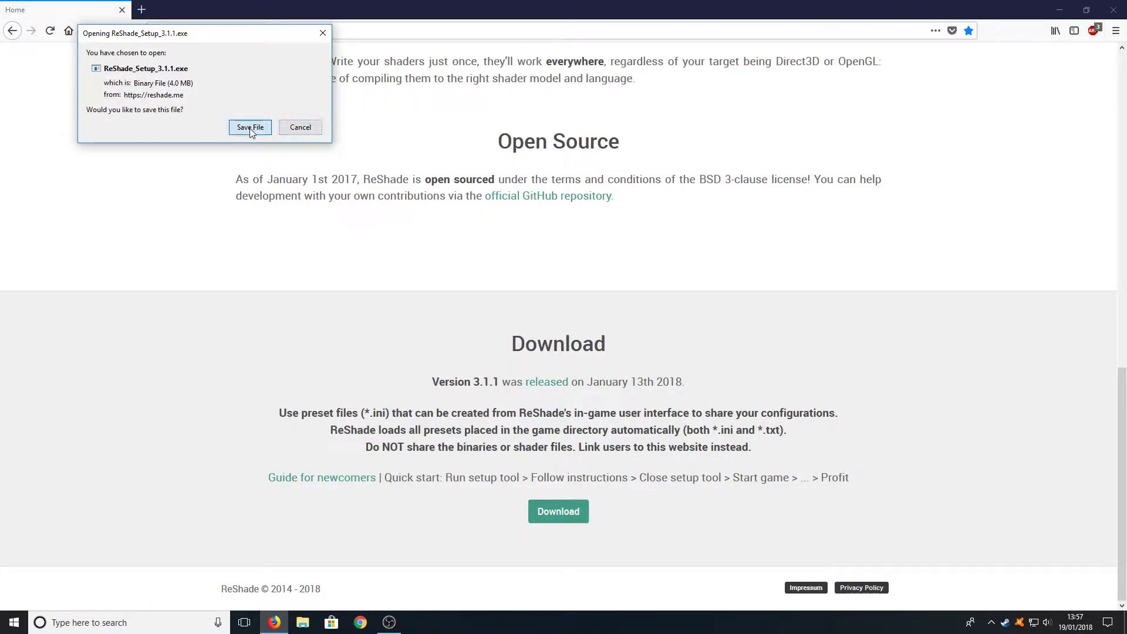
{"action": "left_click", "coordinate": [1037, 30]}
{"action": "left_click", "coordinate": [913, 63]}
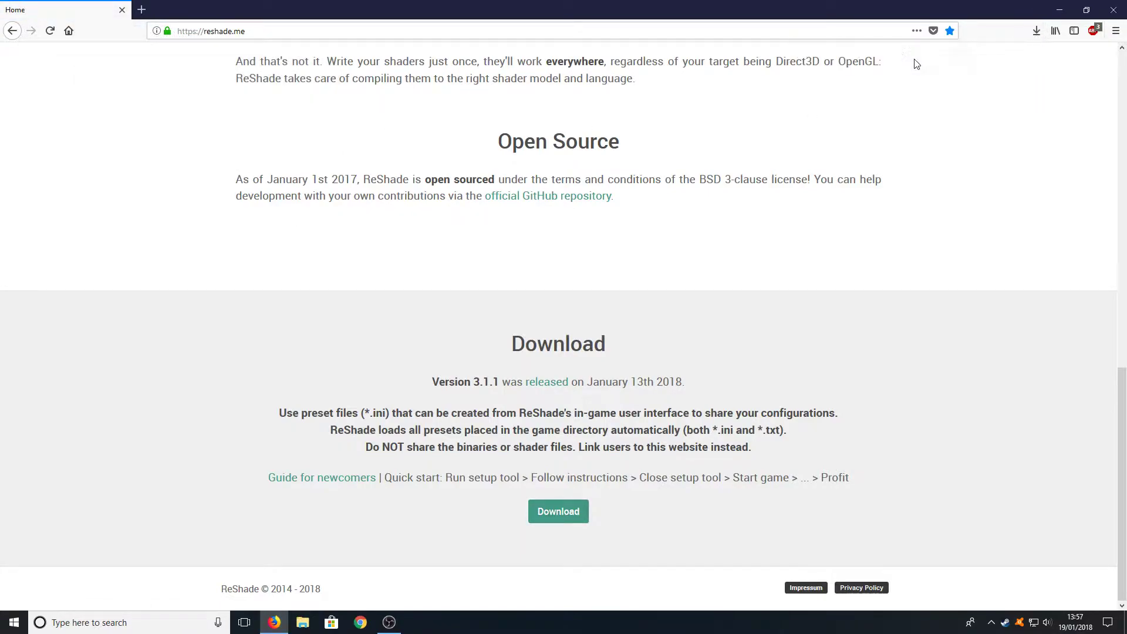
- Allow the setup program to run and start selecting the game in the centred file picker
{"action": "left_click", "coordinate": [614, 321]}
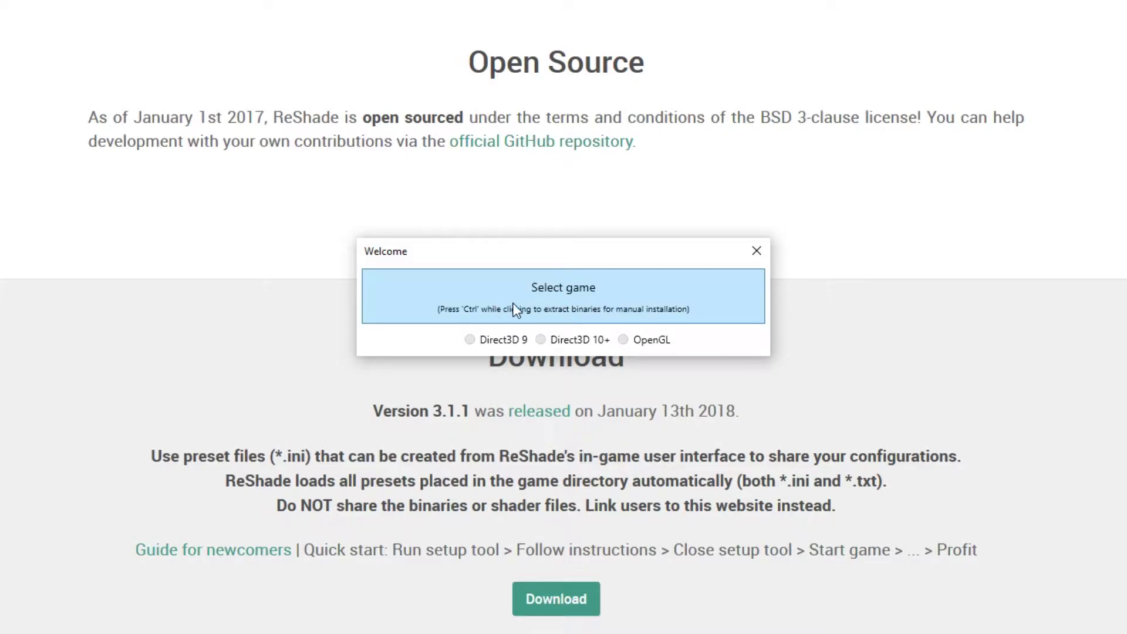
{"action": "left_click", "coordinate": [551, 301]}
{"action": "left_click_drag", "start_coordinate": [589, 278], "coordinate": [422, 118]}
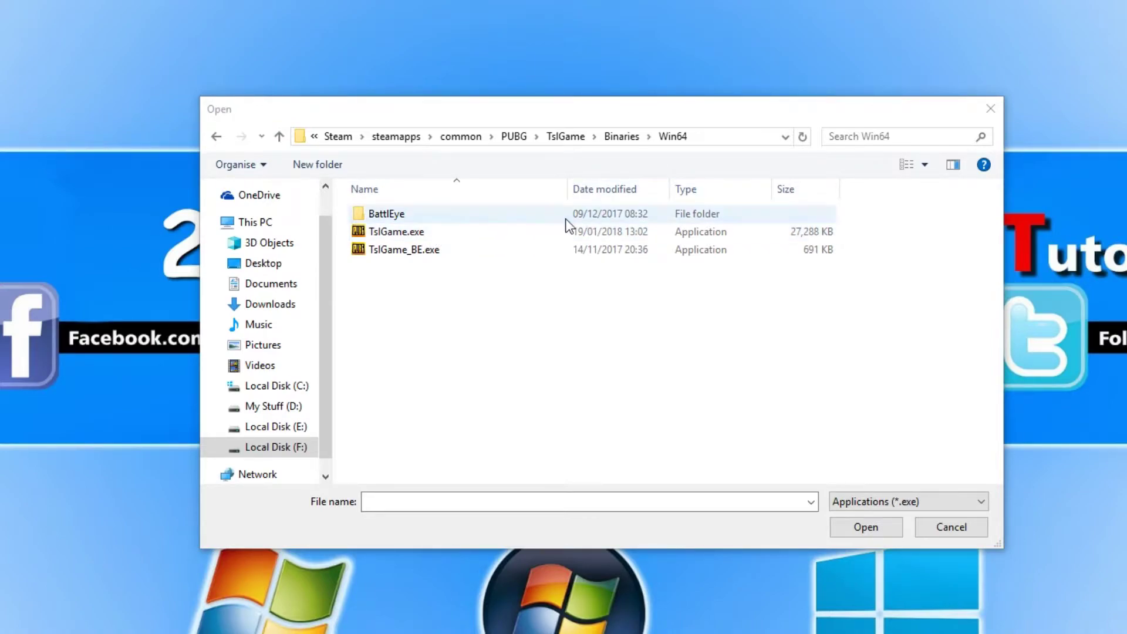
- Choose TslGame.exe, then show the Local Files tab of PLAYERUNKNOWN'S BATTLEGROUNDS' Steam properties
{"action": "left_click", "coordinate": [442, 238]}
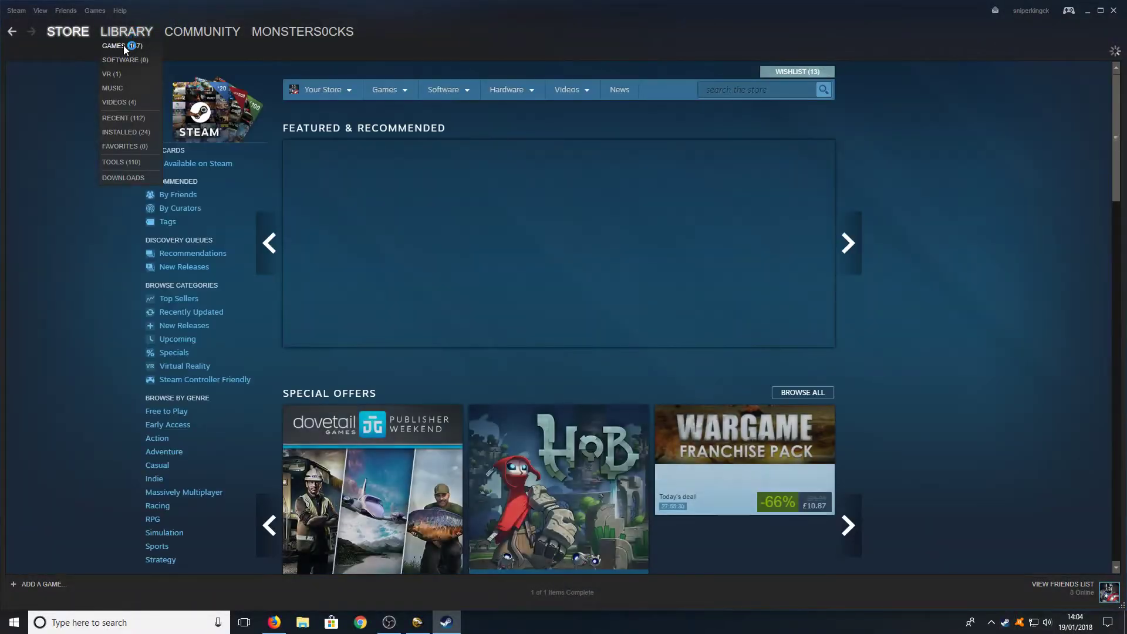
{"action": "left_click", "coordinate": [123, 45]}
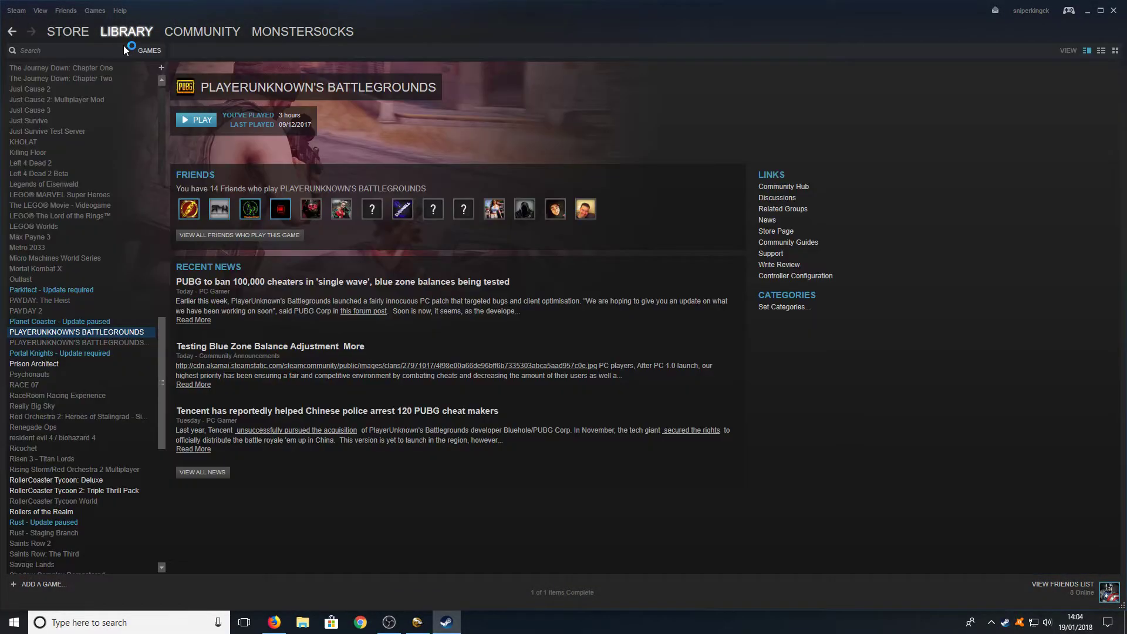
{"action": "right_click", "coordinate": [109, 334]}
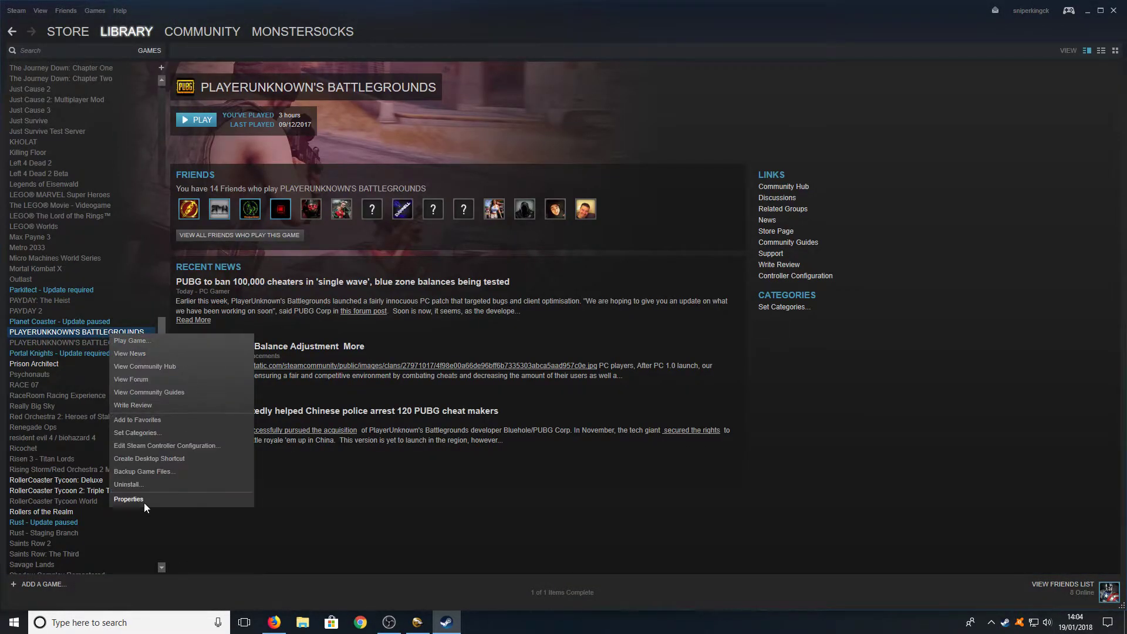
{"action": "left_click", "coordinate": [128, 498]}
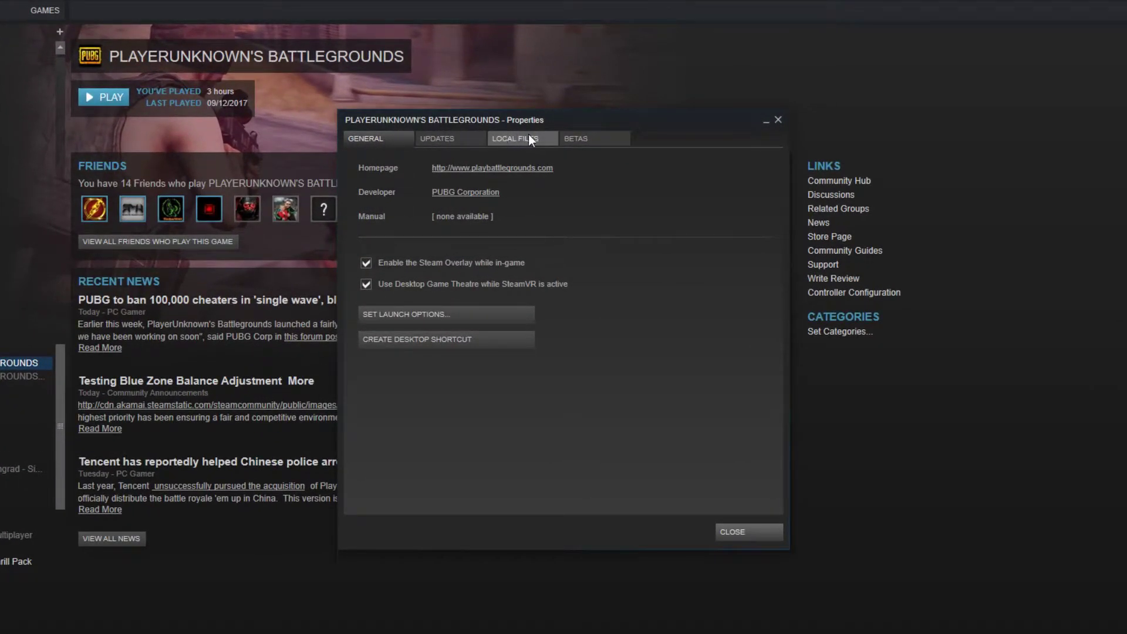
{"action": "left_click", "coordinate": [529, 138]}
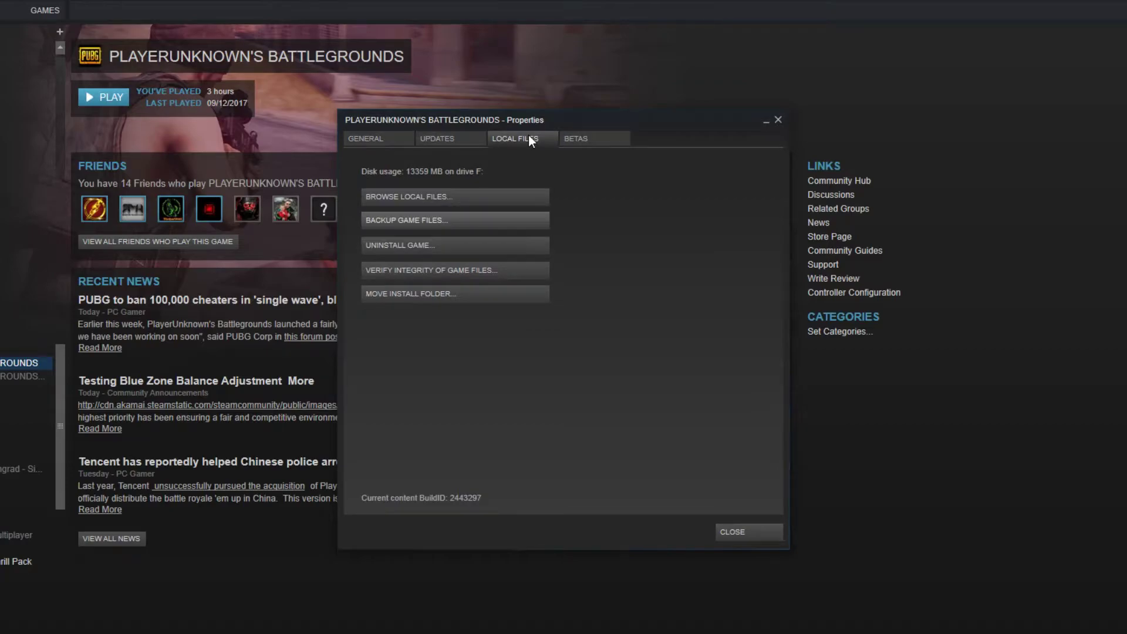
- Open PUBG's install folder and browse into TslGame\Binaries\Win64
{"action": "left_click", "coordinate": [477, 198]}
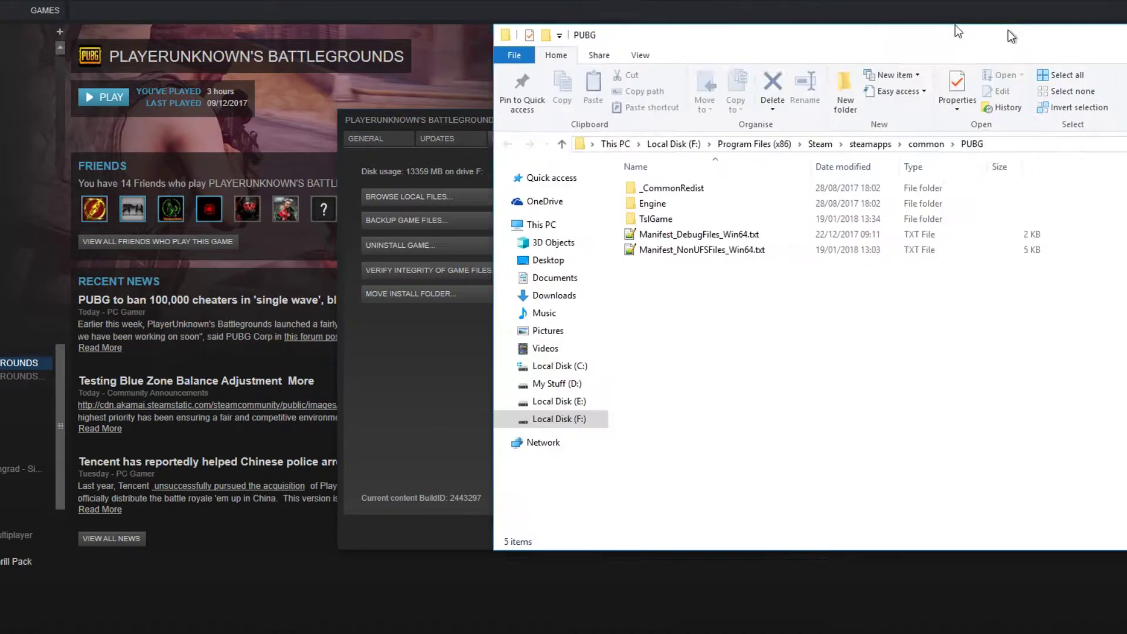
{"action": "left_click_drag", "start_coordinate": [1011, 36], "coordinate": [597, 37]}
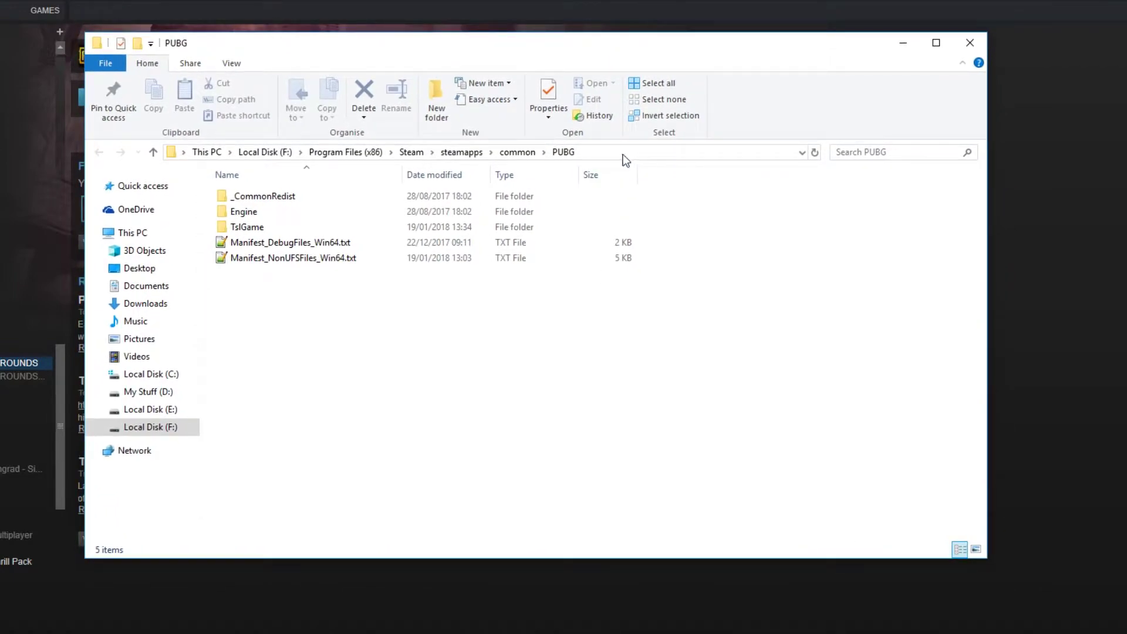
{"action": "left_click", "coordinate": [623, 154]}
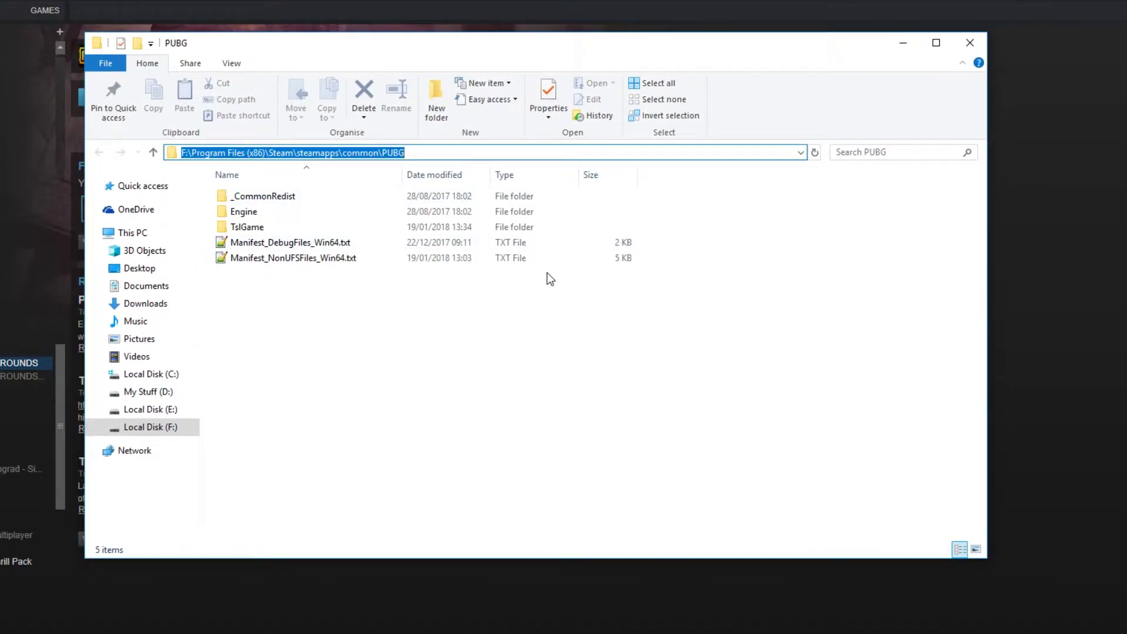
{"action": "left_click", "coordinate": [400, 322]}
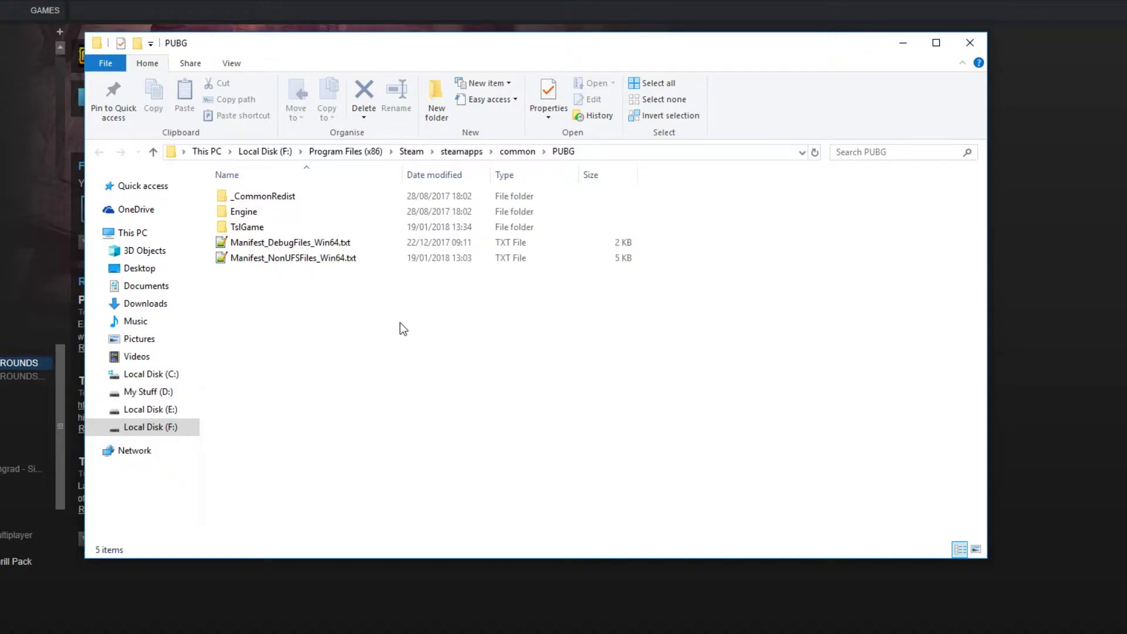
{"action": "double_click", "coordinate": [283, 226]}
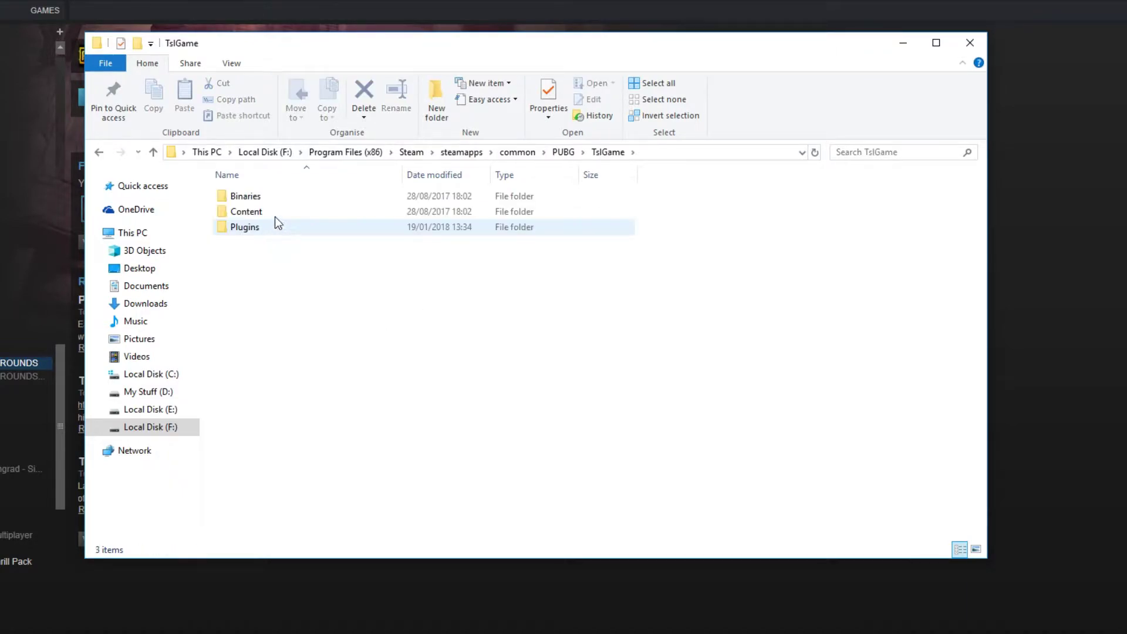
{"action": "double_click", "coordinate": [277, 193]}
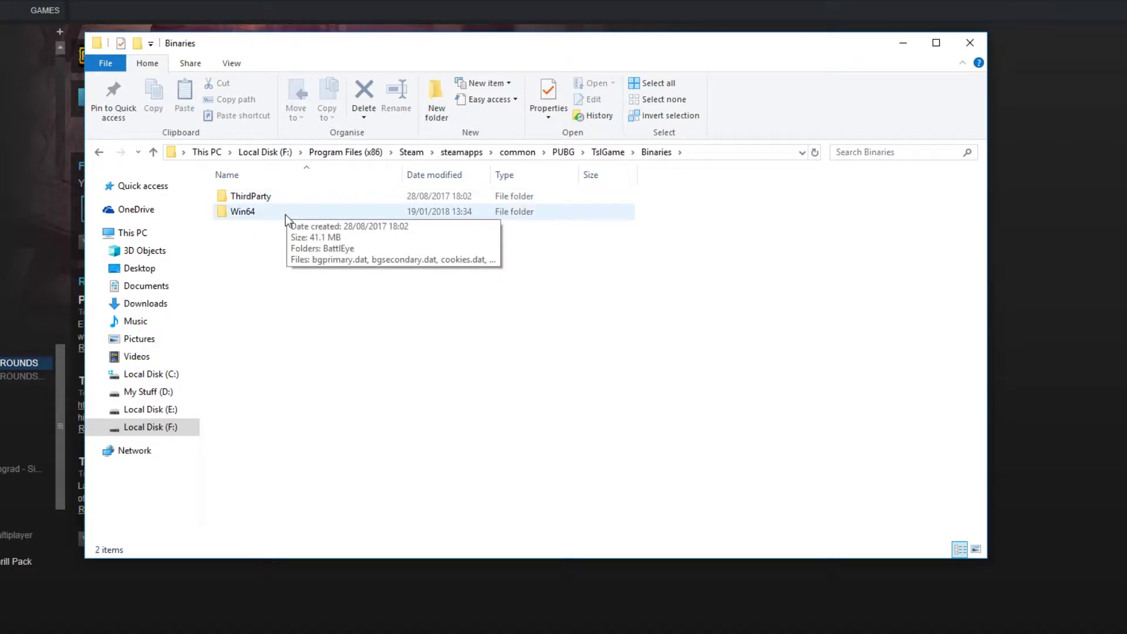
{"action": "double_click", "coordinate": [285, 214]}
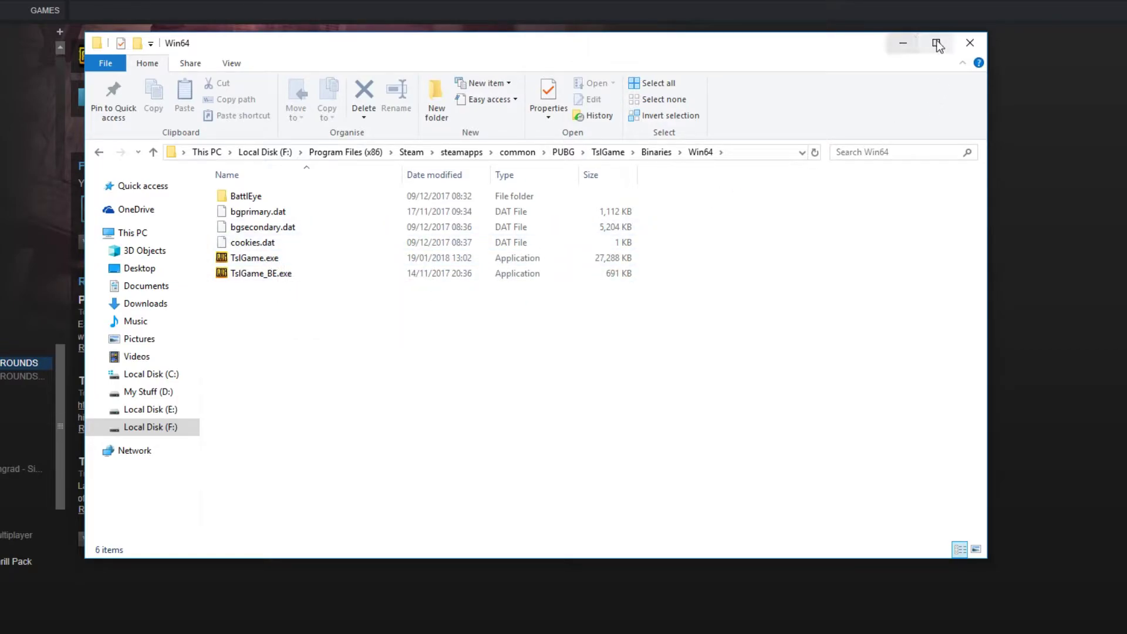
- Copy the Win64 folder's full path from the address bar and close Explorer
{"action": "left_click", "coordinate": [731, 153]}
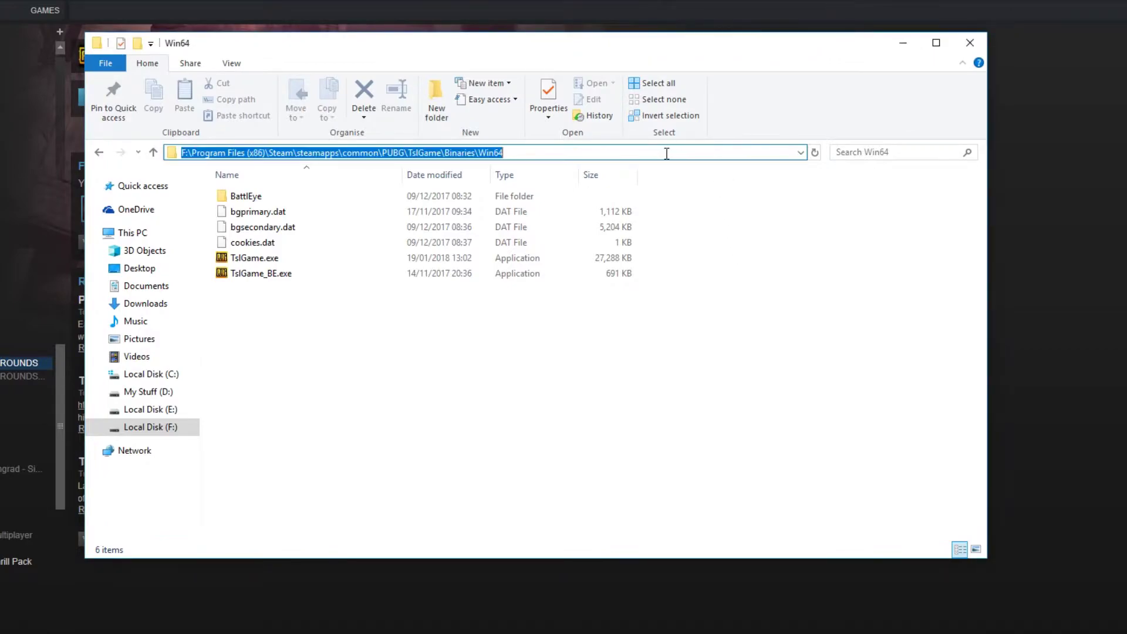
{"action": "right_click", "coordinate": [583, 153]}
{"action": "left_click", "coordinate": [612, 203]}
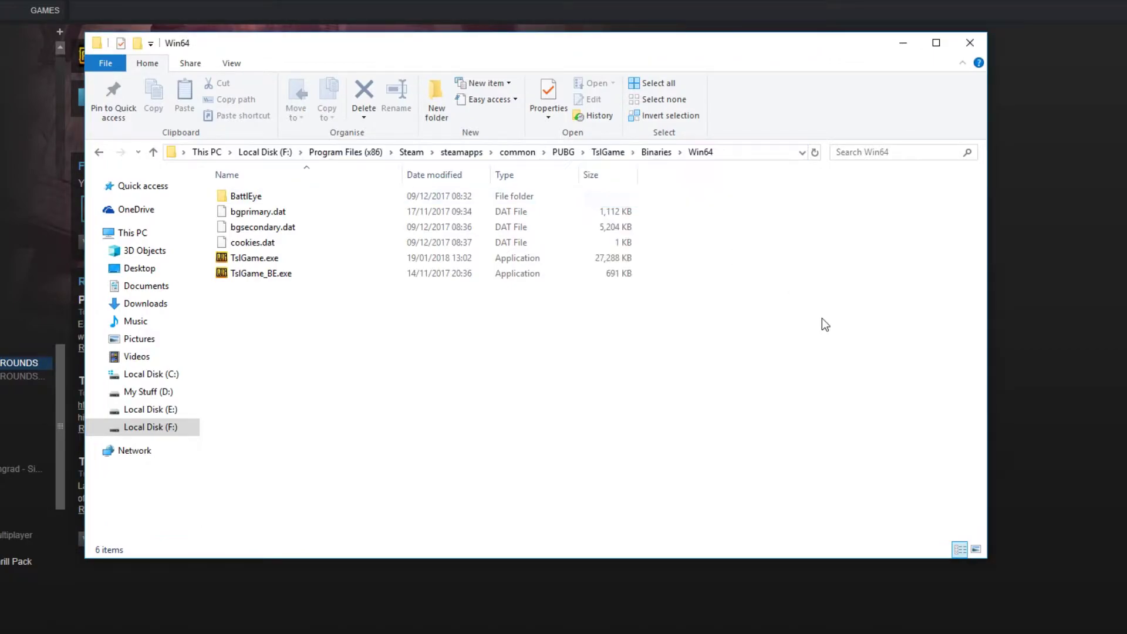
{"action": "left_click", "coordinate": [898, 45]}
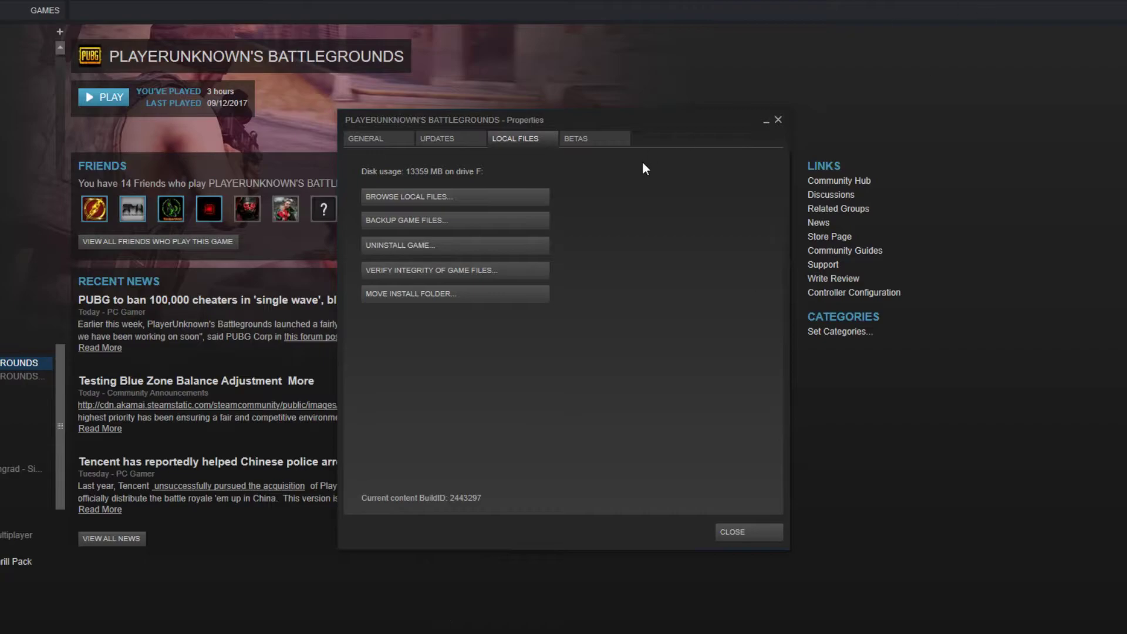
- Point ReShade at TslGame.exe in the pasted Win64 folder and pick the Direct3D 10+ renderer
{"action": "left_click", "coordinate": [778, 120]}
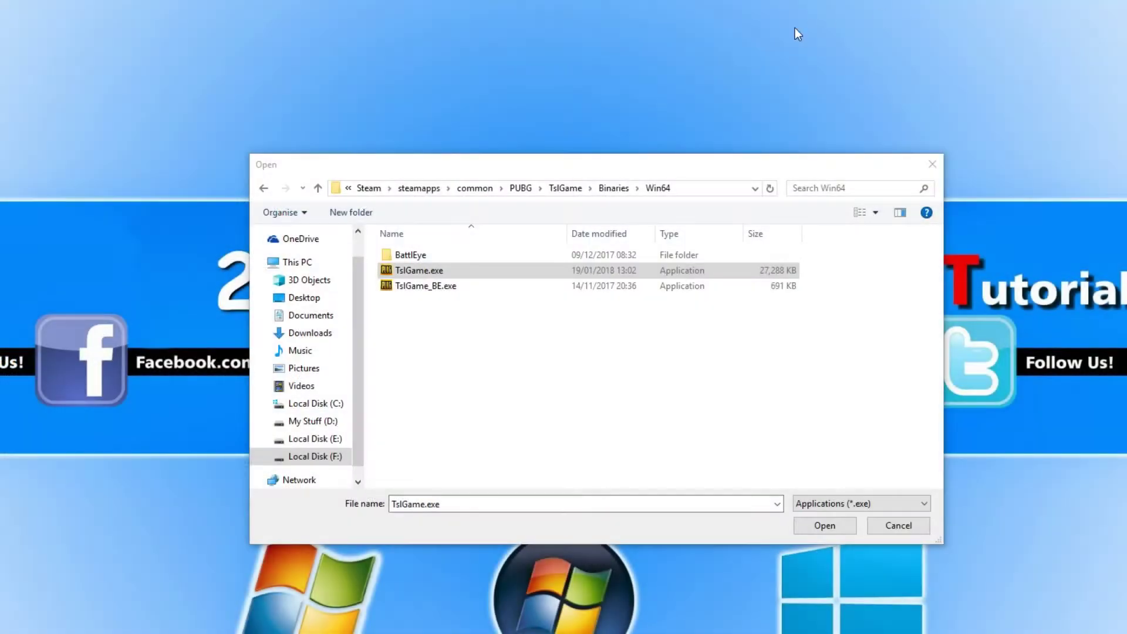
{"action": "left_click", "coordinate": [723, 183]}
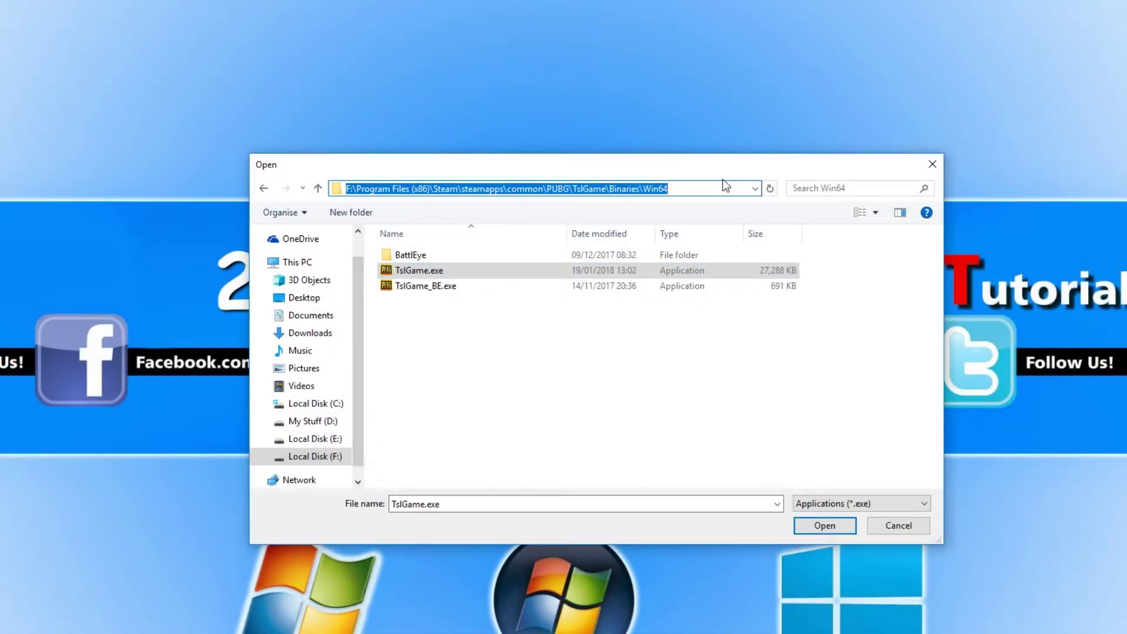
{"action": "key", "text": "Escape"}
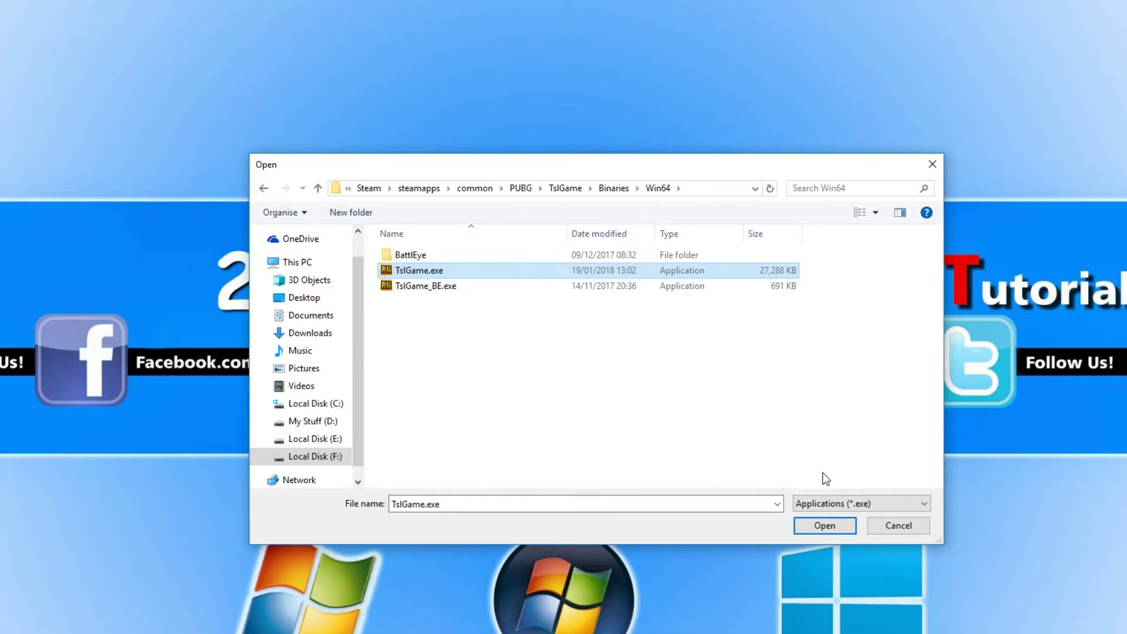
{"action": "left_click", "coordinate": [840, 530]}
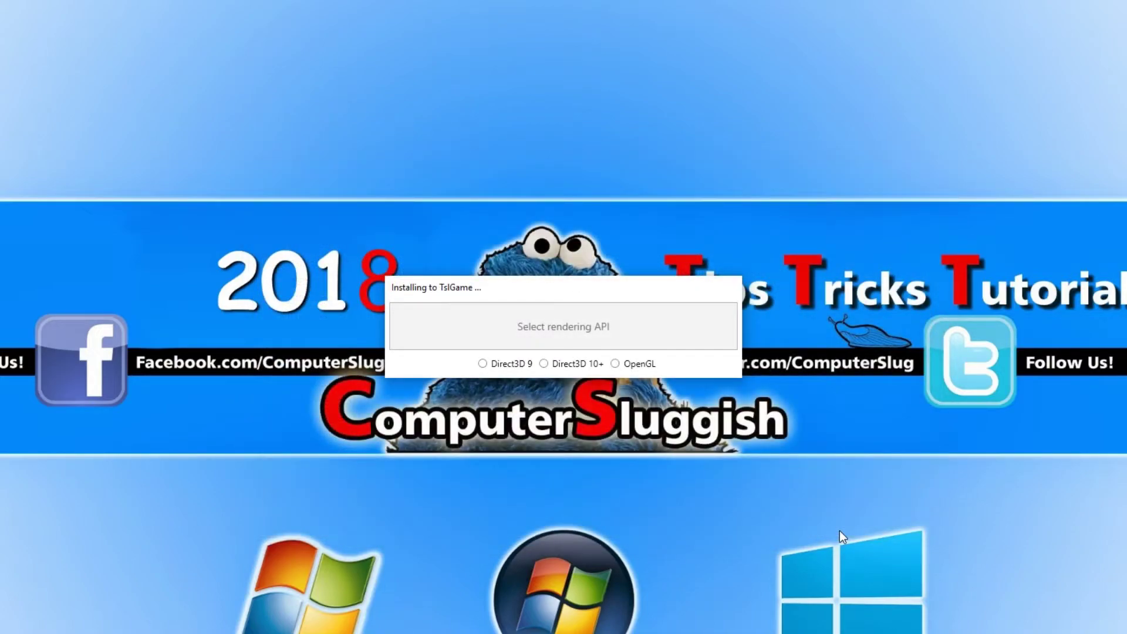
{"action": "left_click", "coordinate": [574, 363]}
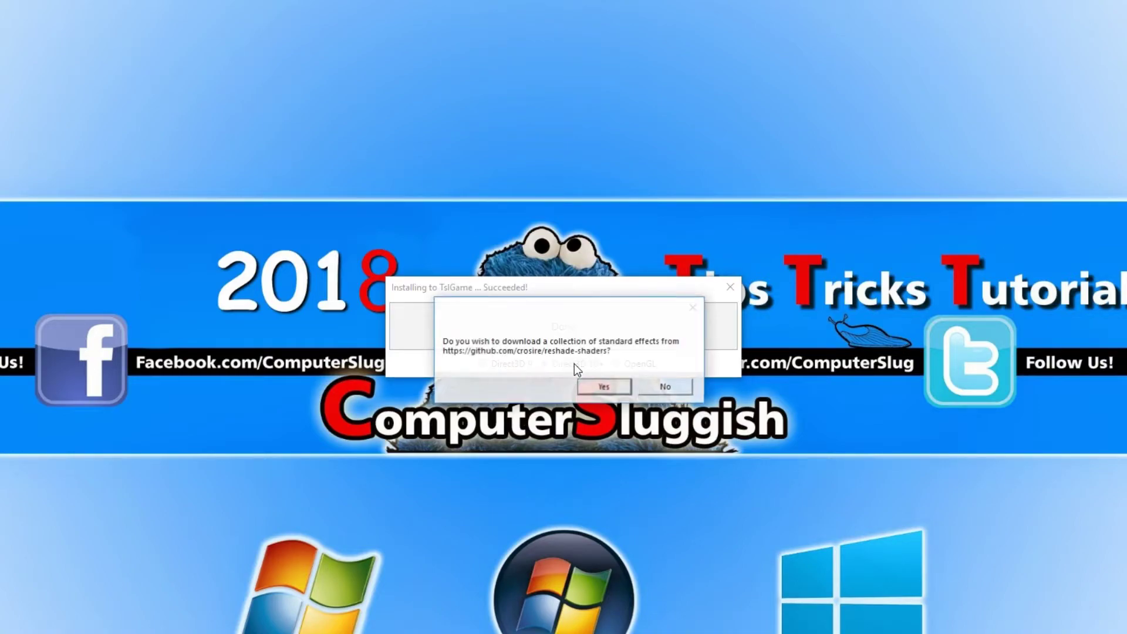
- Accept the standard effects download and install all the checked effect files
{"action": "left_click", "coordinate": [603, 389]}
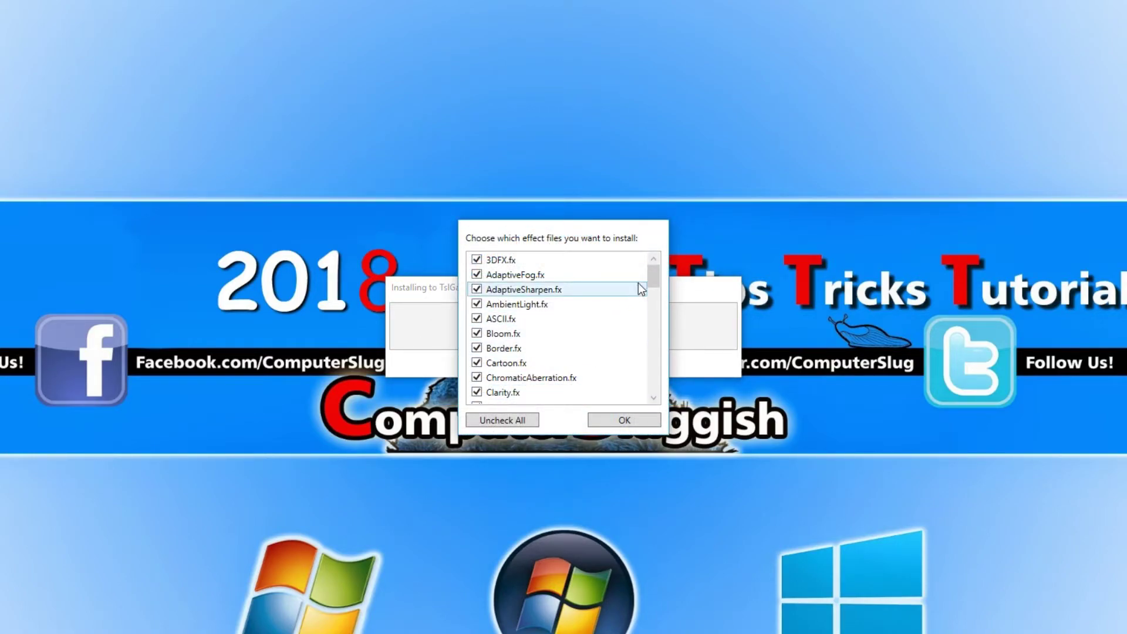
{"action": "mouse_move", "coordinate": [653, 271]}
{"action": "left_mouse_down"}
{"action": "mouse_move", "coordinate": [655, 370]}
{"action": "mouse_move", "coordinate": [669, 262]}
{"action": "left_mouse_up"}
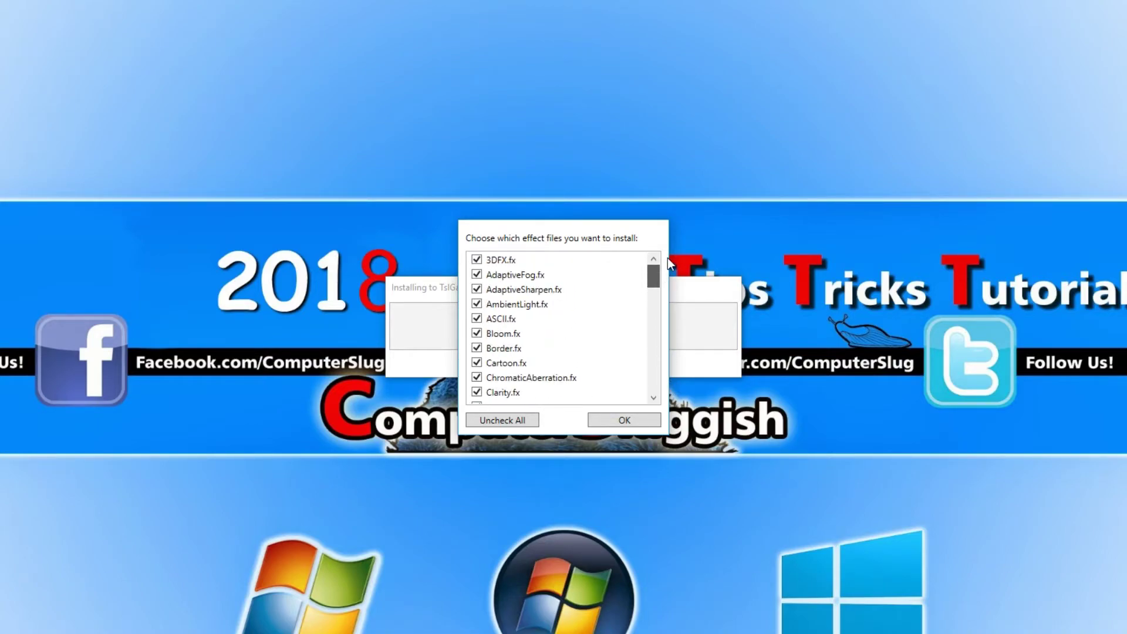
{"action": "left_click", "coordinate": [641, 424]}
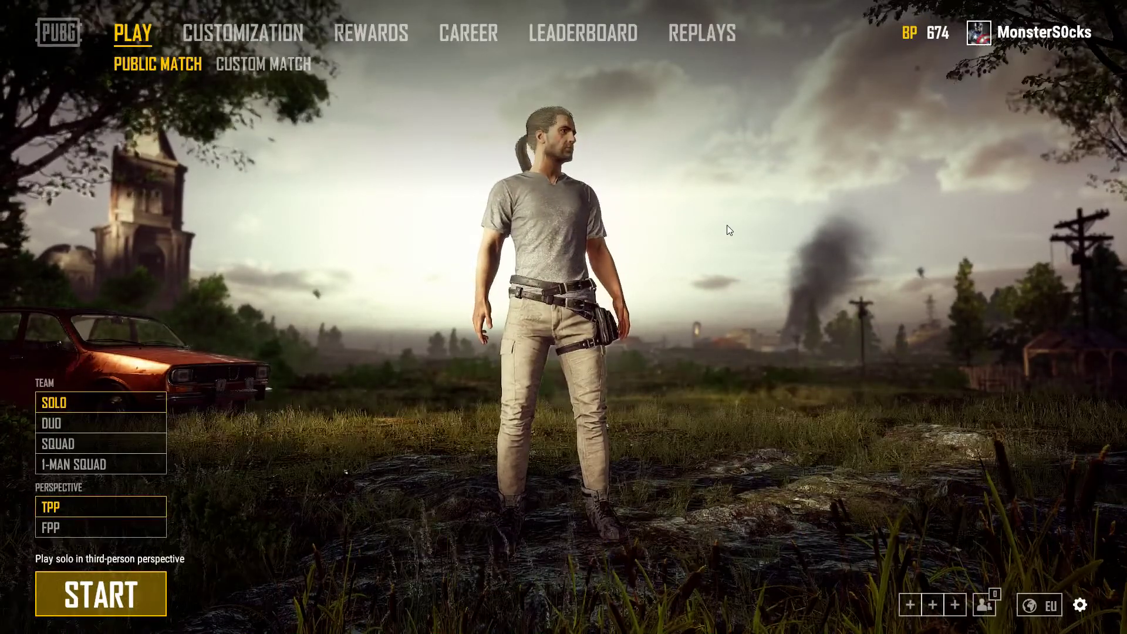
- Bring up the ReShade overlay over the PUBG lobby
{"action": "key", "text": "Home"}
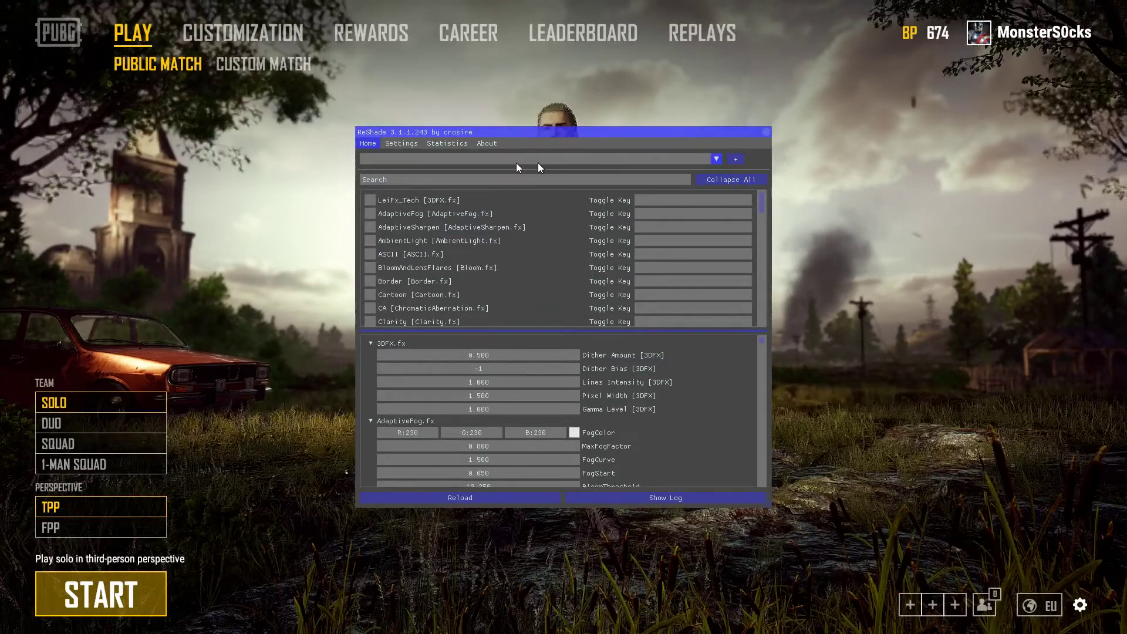
- Add a new ReShade preset named pubg, saved as pubg.ini
{"action": "left_click", "coordinate": [736, 158]}
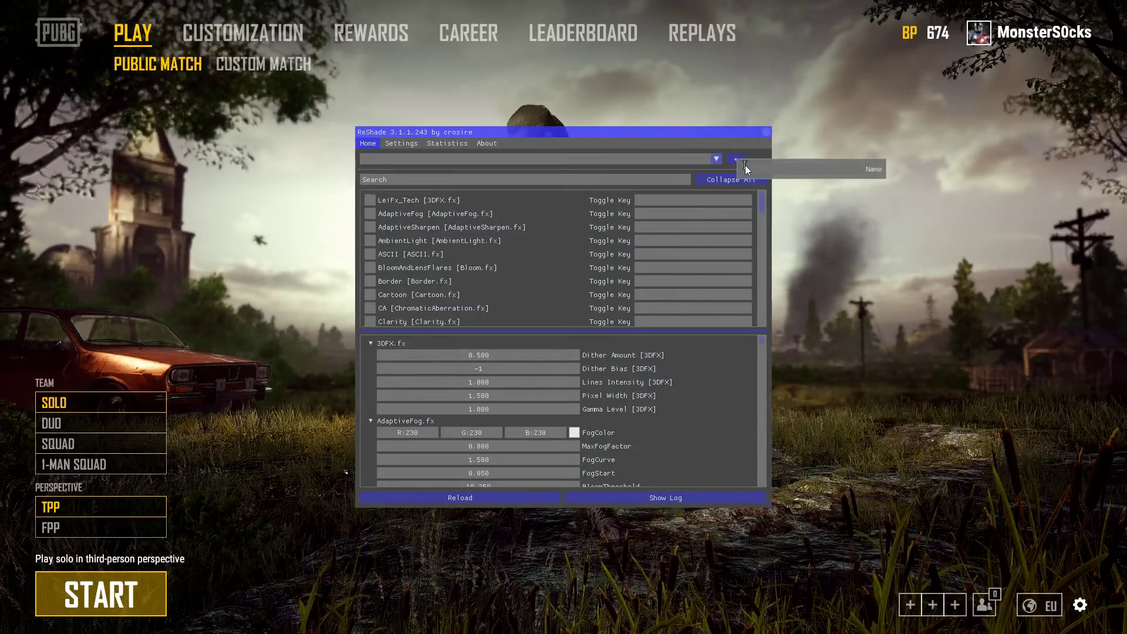
{"action": "type", "text": "p"}
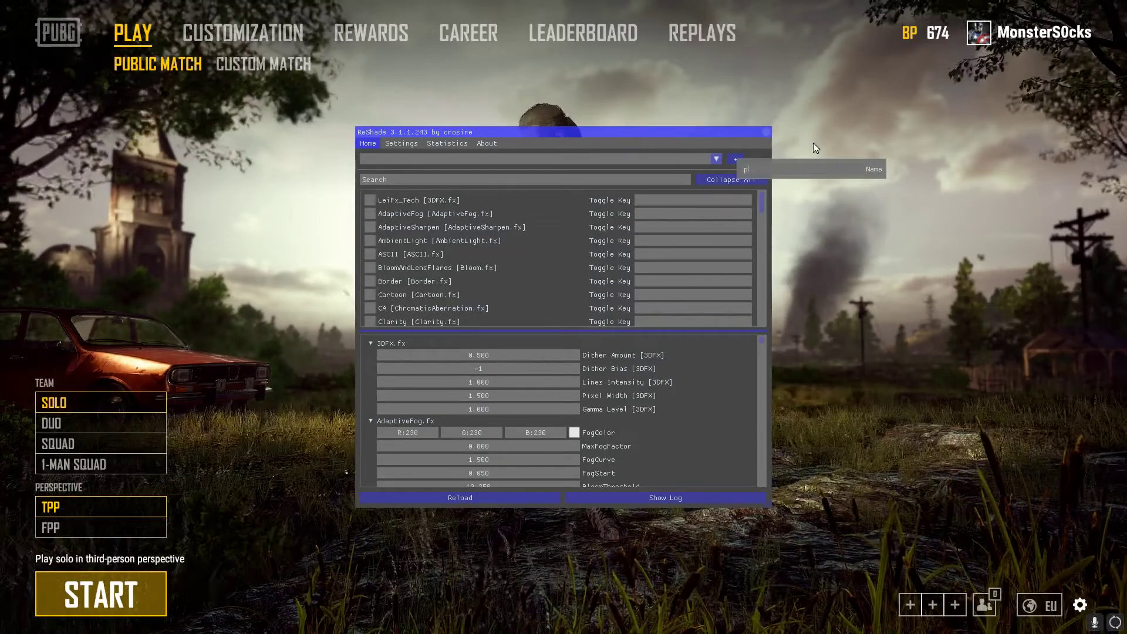
{"action": "type", "text": "ulbg"}
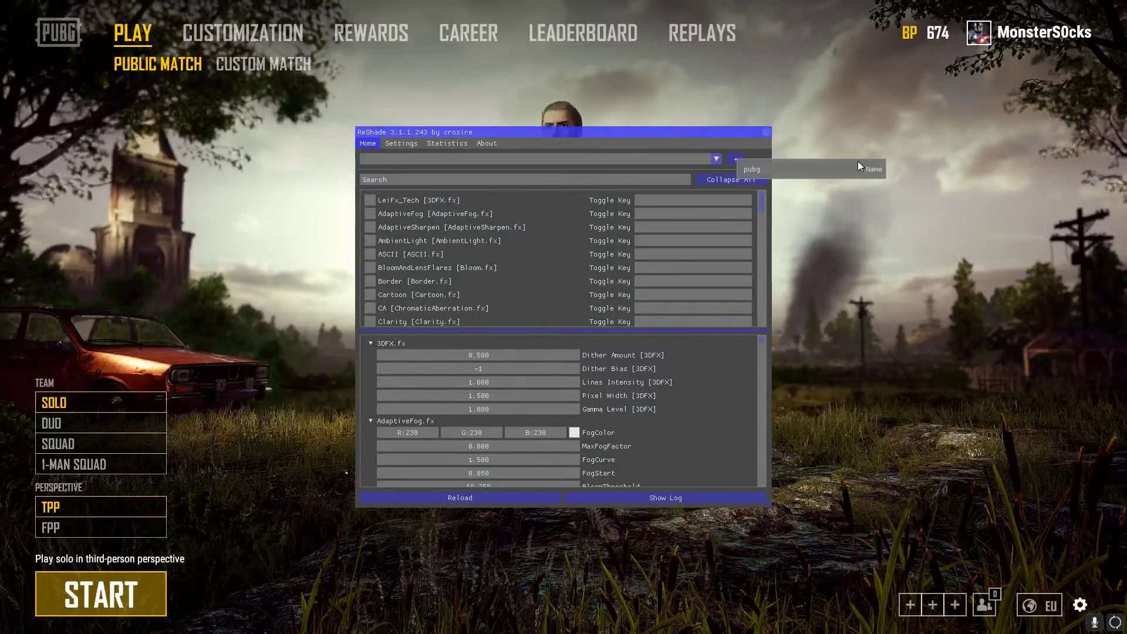
{"action": "key", "text": "Return"}
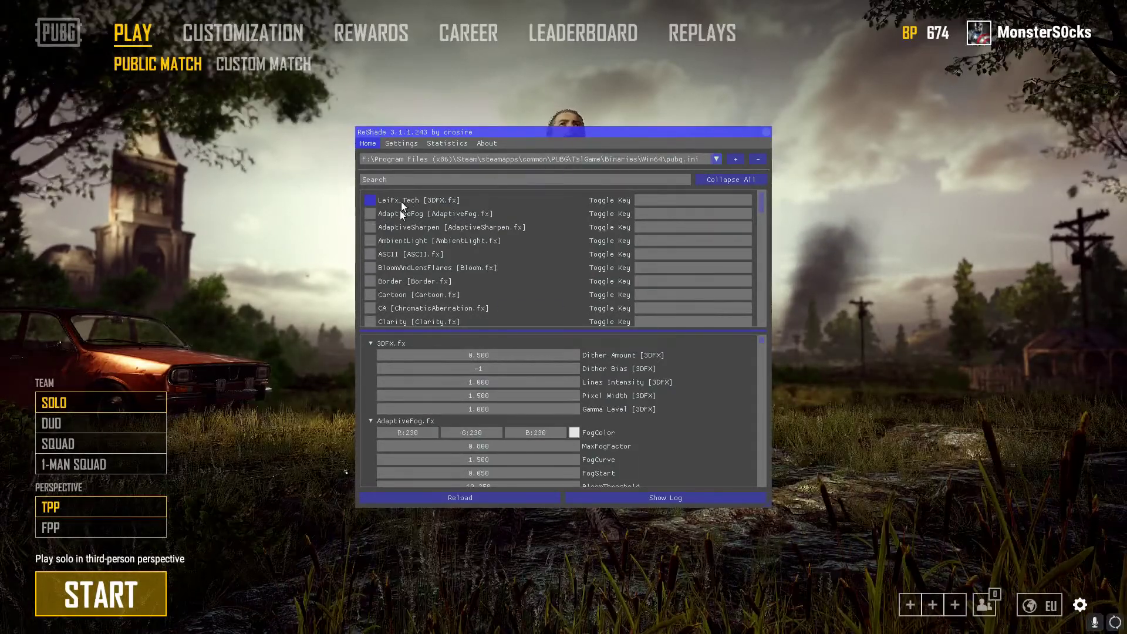
- Tick Cartoon [Cartoon.fx] in the effect list and hide the overlay to view it in the lobby
{"action": "scroll", "coordinate": [405, 237], "scroll_direction": "down", "scroll_amount": 1}
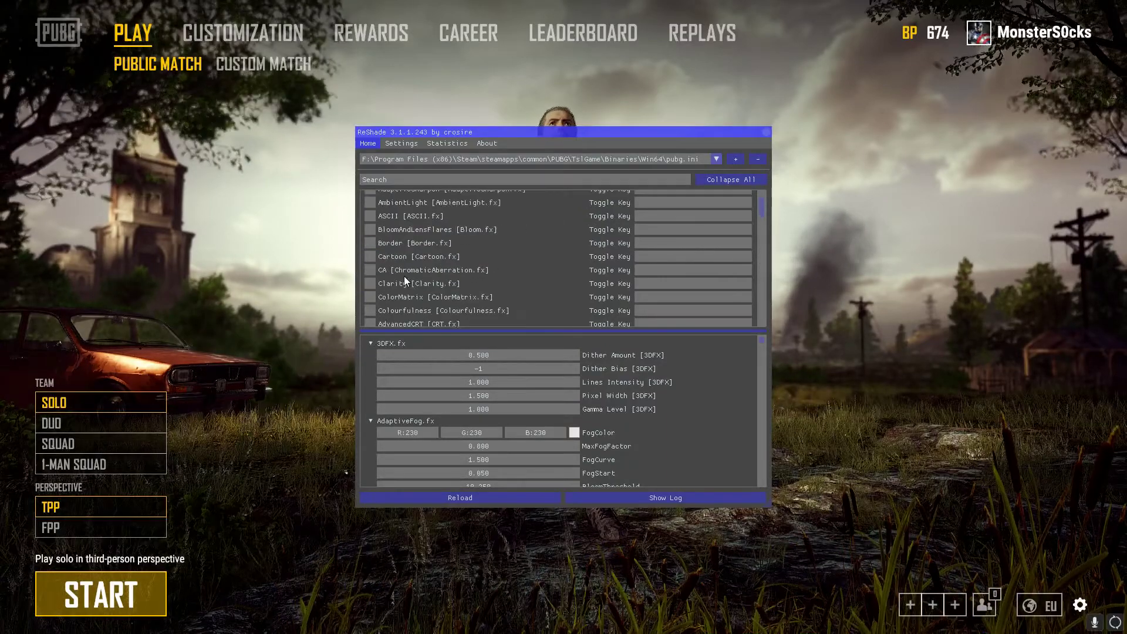
{"action": "left_click", "coordinate": [369, 257]}
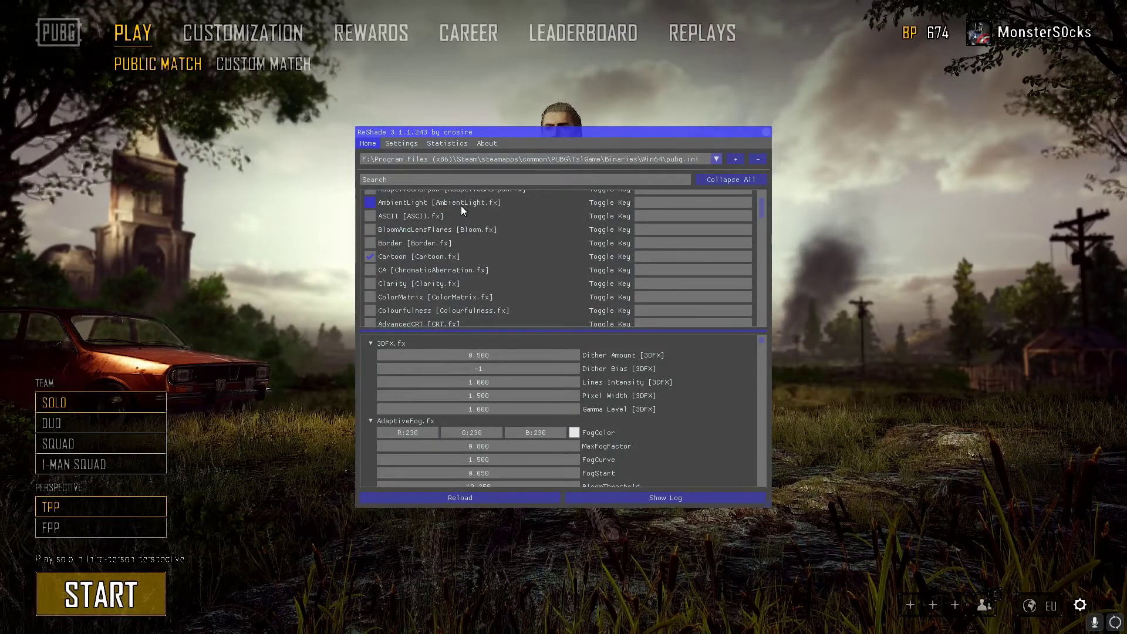
{"action": "key", "text": "Home"}
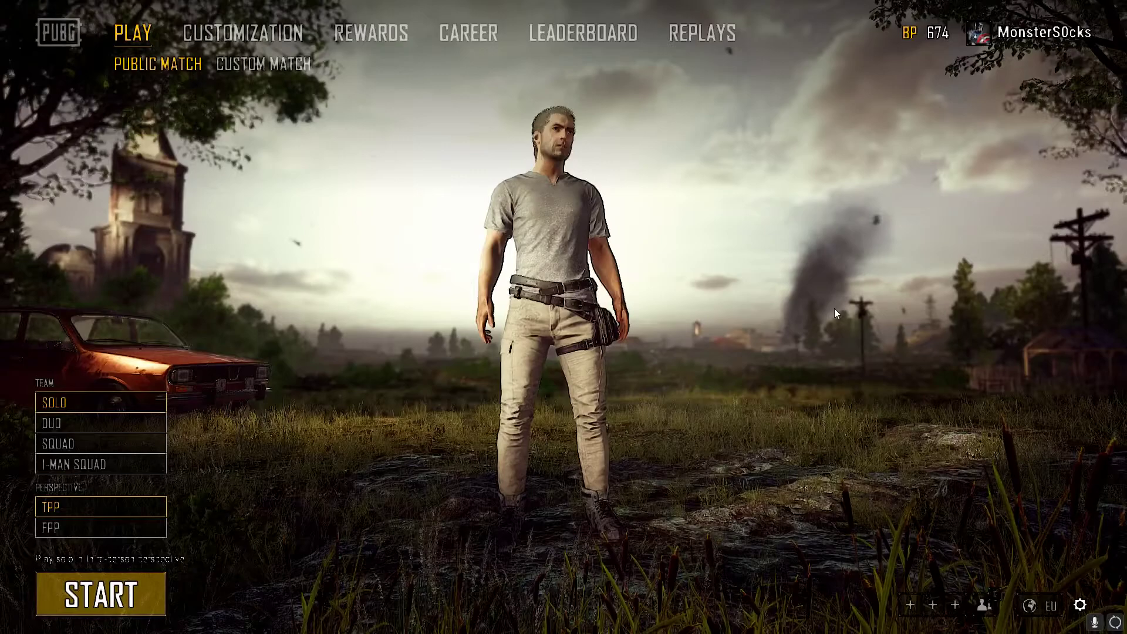
- Reopen the overlay and tick AdaptiveFog [AdaptiveFog.fx] so the lobby gets a hazy fog with Cartoon
{"action": "key", "text": "Home"}
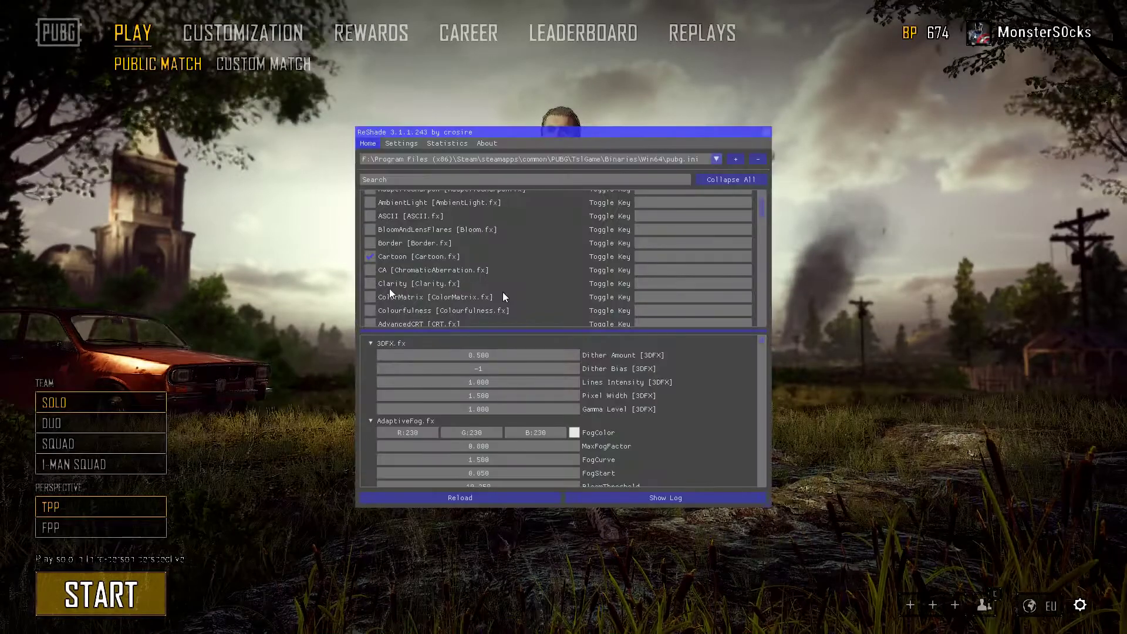
{"action": "scroll", "coordinate": [376, 237], "scroll_direction": "up", "scroll_amount": 1}
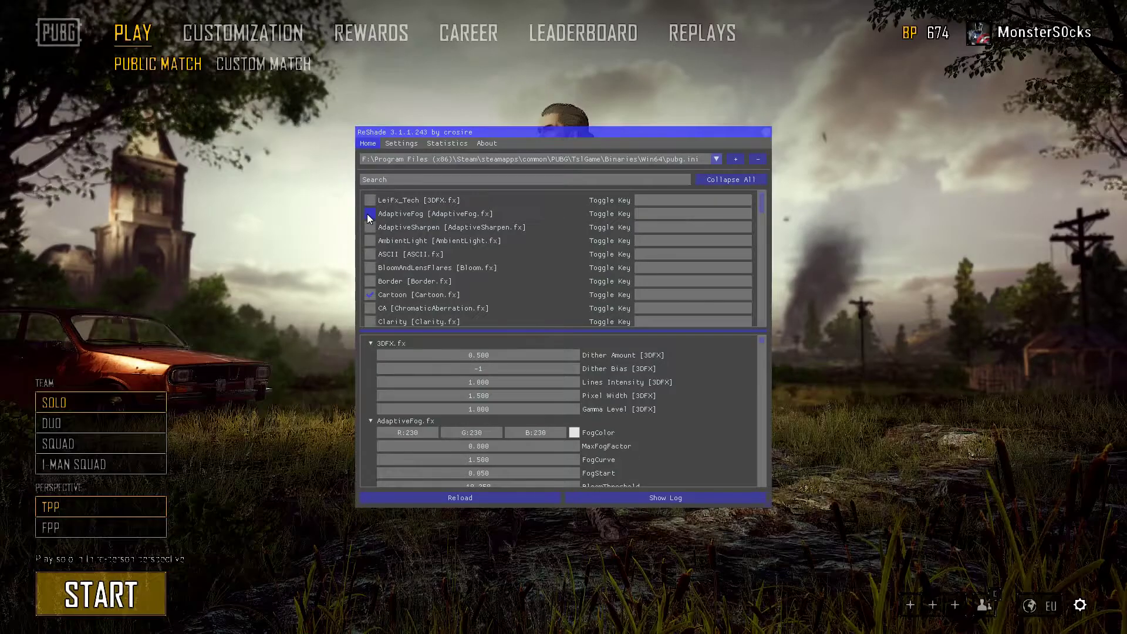
{"action": "left_click", "coordinate": [370, 213]}
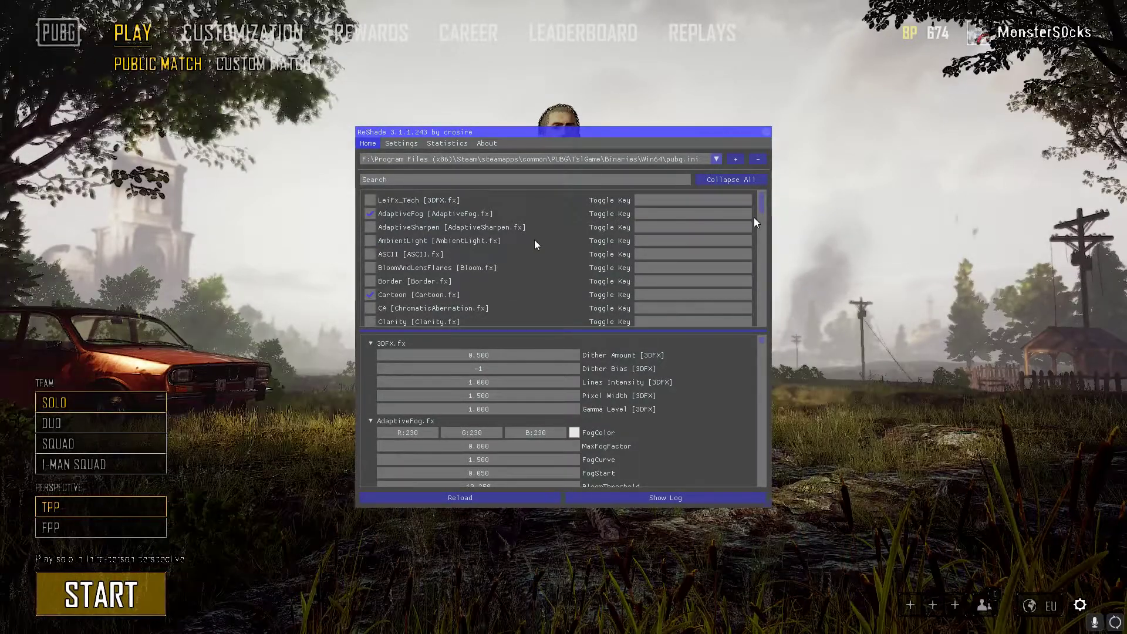
{"action": "scroll", "coordinate": [395, 243], "scroll_direction": "down", "scroll_amount": 5}
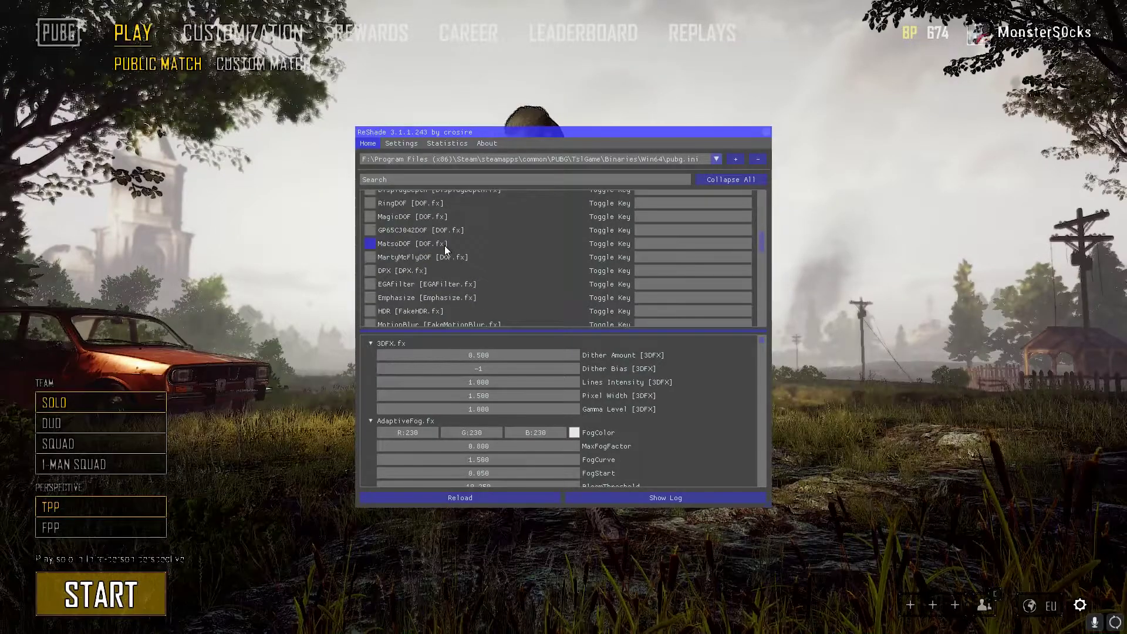
{"action": "scroll", "coordinate": [446, 247], "scroll_direction": "down", "scroll_amount": 5}
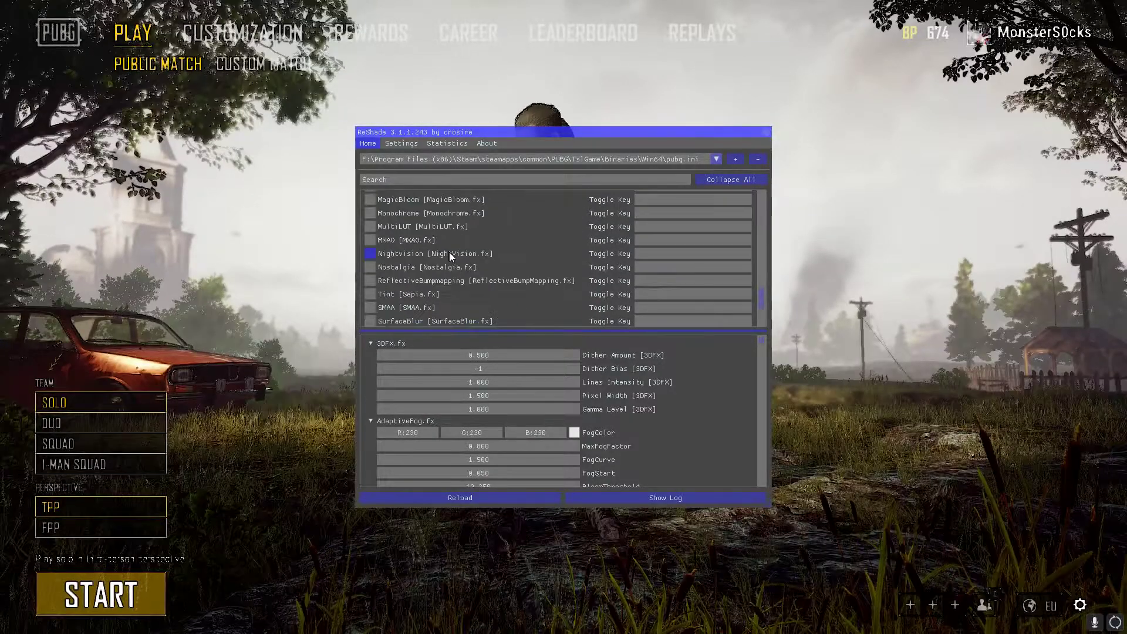
{"action": "scroll", "coordinate": [456, 260], "scroll_direction": "up", "scroll_amount": 6}
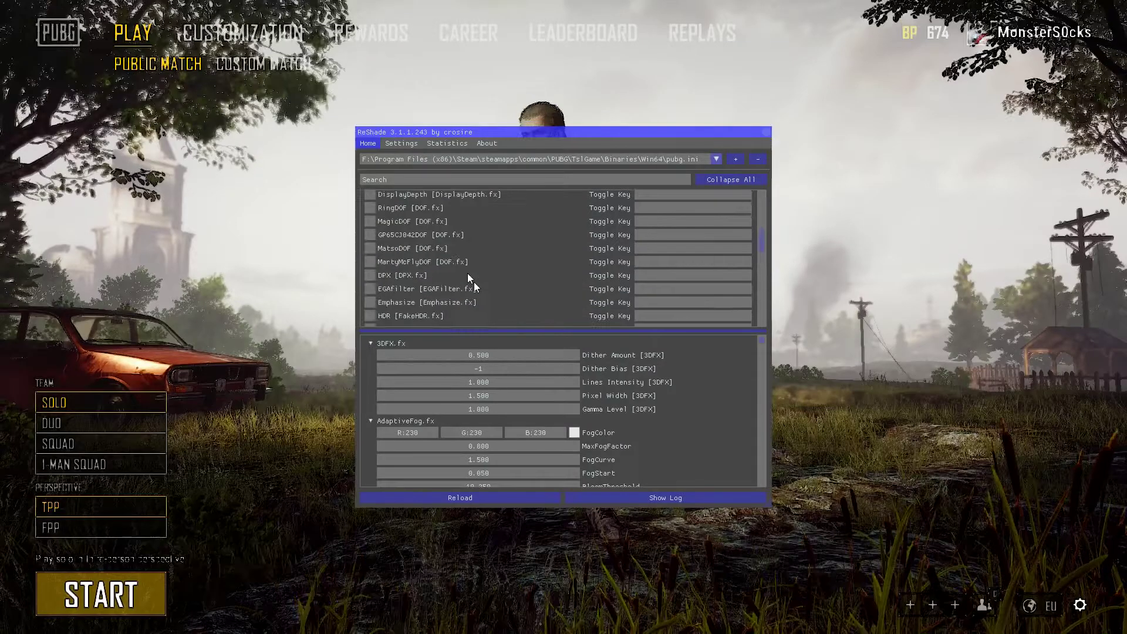
{"action": "scroll", "coordinate": [467, 274], "scroll_direction": "up", "scroll_amount": 5}
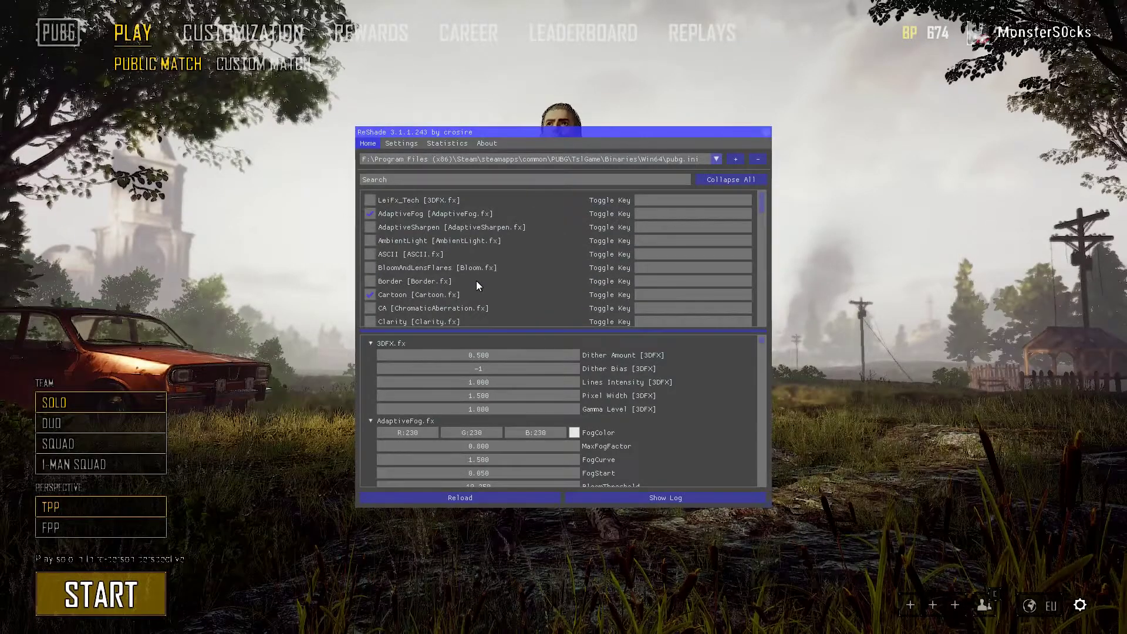